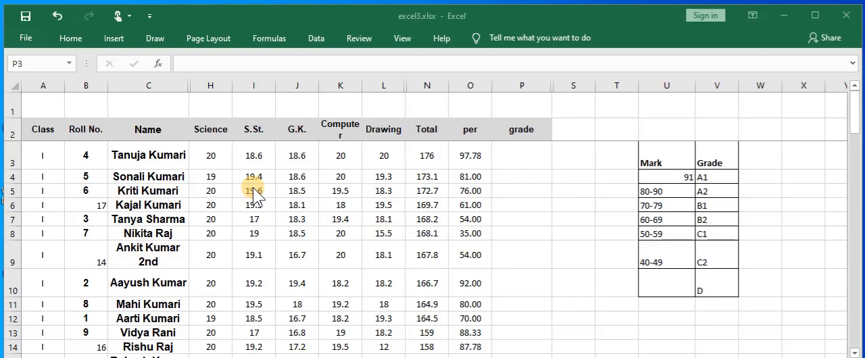
# Examine the Mark and Grade lookup table in columns U and V to see which mark range earns each grade
pyautogui.click(252, 187)
pyautogui.click(668, 164)
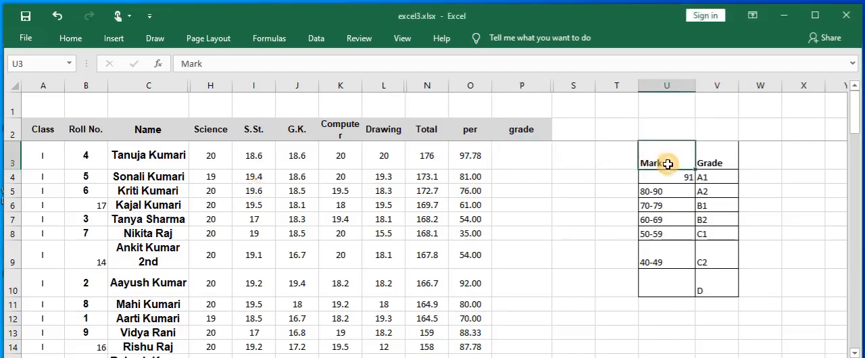
pyautogui.moveTo(712, 153); pyautogui.dragTo(660, 295)
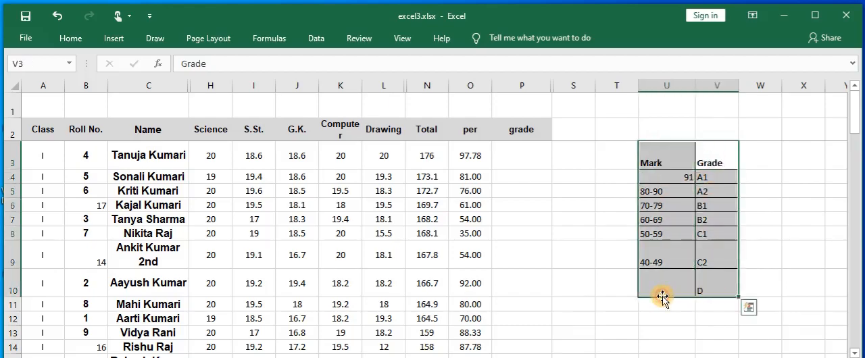
pyautogui.click(662, 139)
pyautogui.click(683, 174)
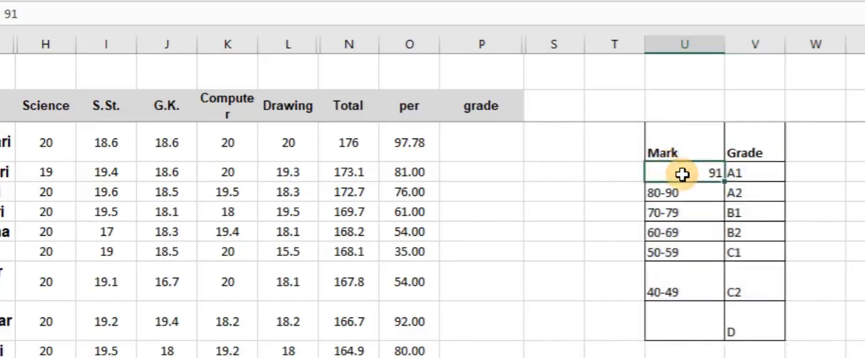
pyautogui.click(763, 173)
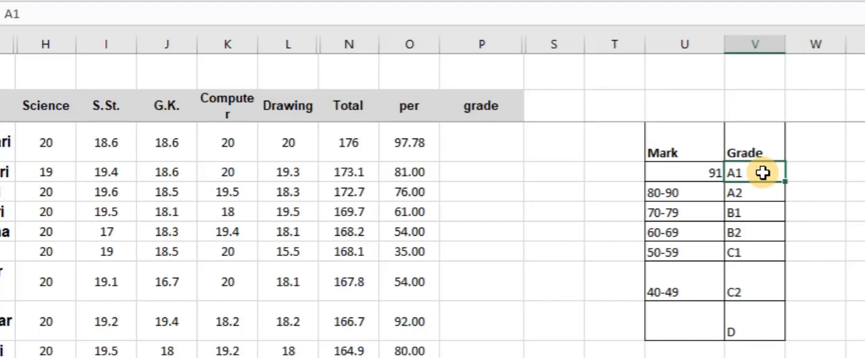
pyautogui.click(671, 197)
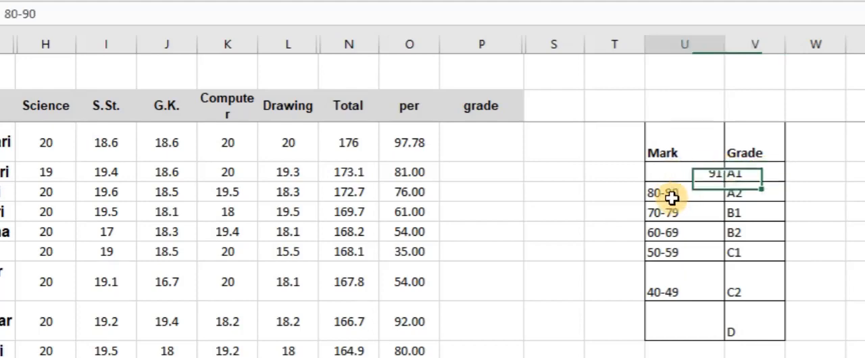
pyautogui.click(745, 195)
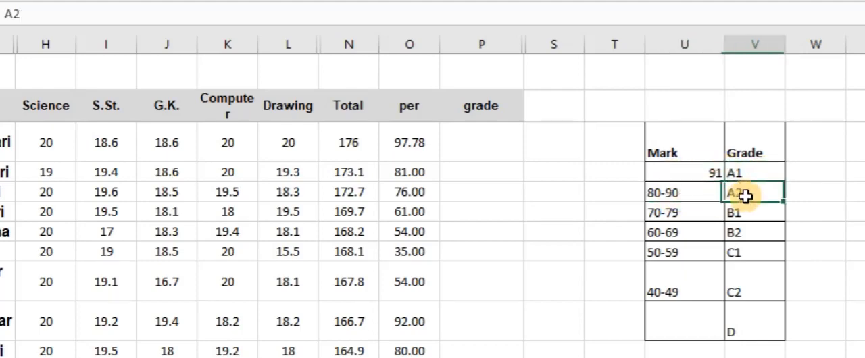
pyautogui.click(714, 206)
pyautogui.click(747, 214)
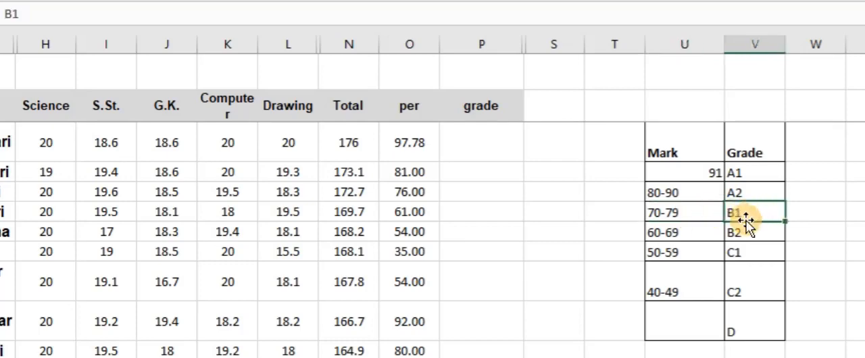
pyautogui.click(680, 232)
pyautogui.click(738, 232)
pyautogui.click(738, 290)
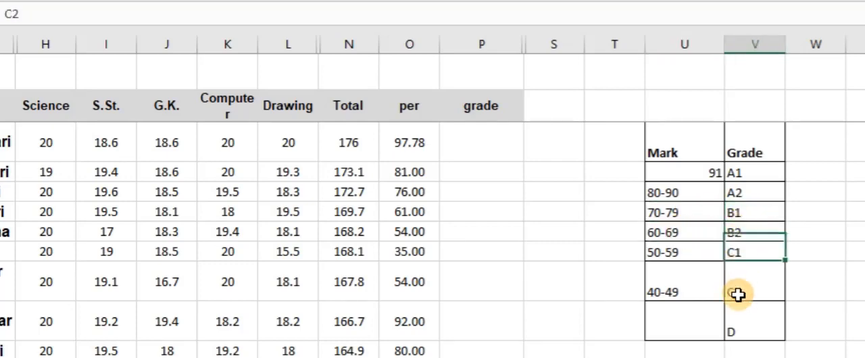
pyautogui.click(747, 321)
pyautogui.click(668, 293)
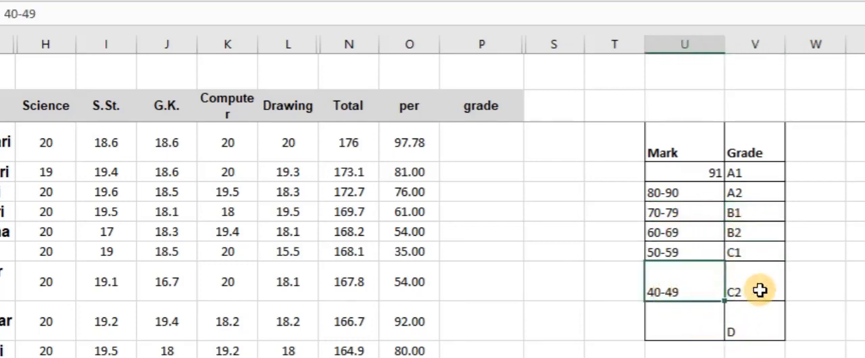
pyautogui.click(760, 291)
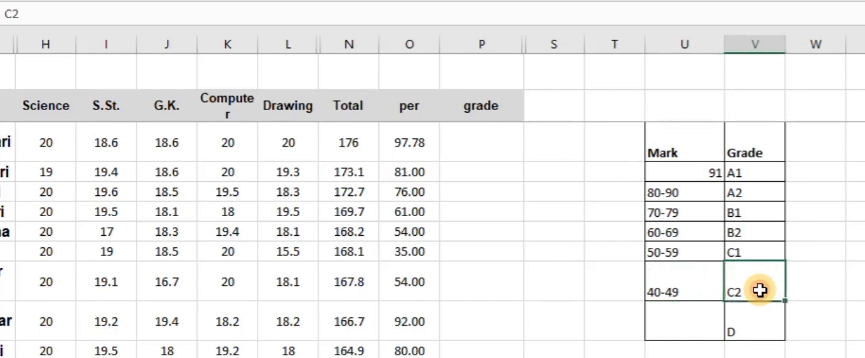
pyautogui.click(748, 326)
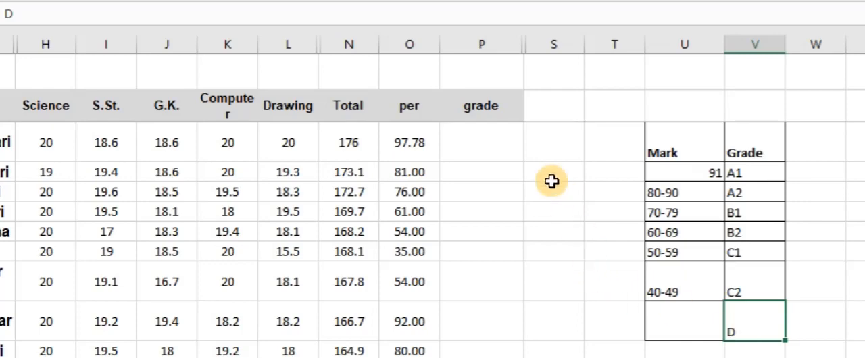
# Start a formula with the logical IF function in cell P3, the first empty cell of the grade column
pyautogui.click(475, 150)
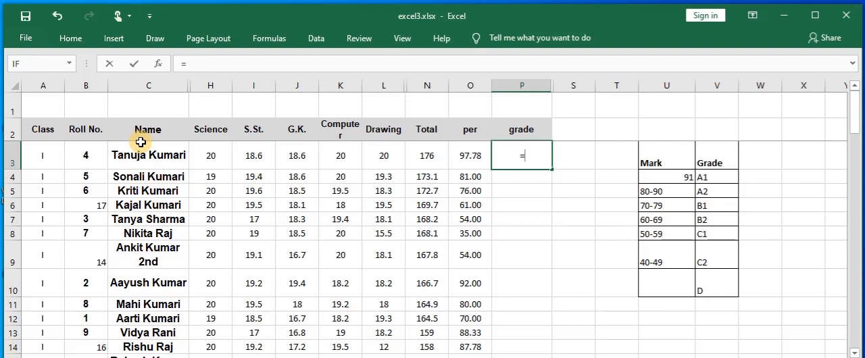
pyautogui.click(270, 38)
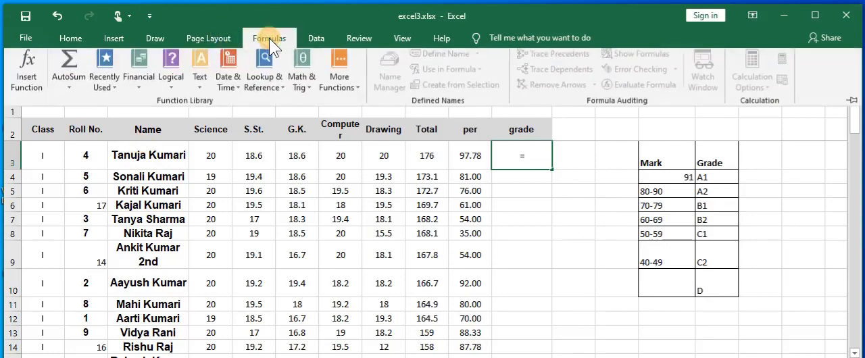
pyautogui.click(169, 86)
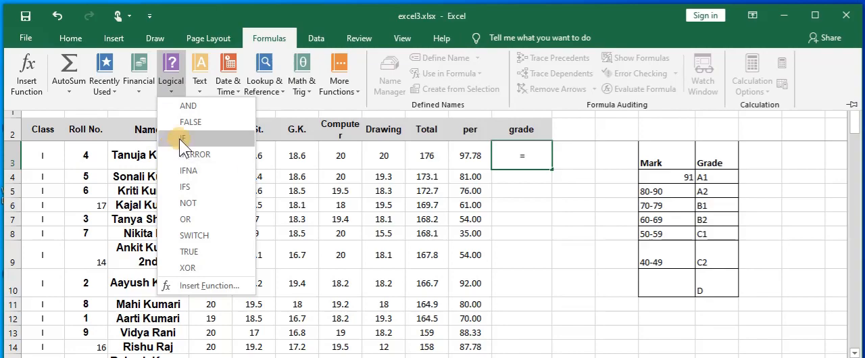
pyautogui.click(180, 139)
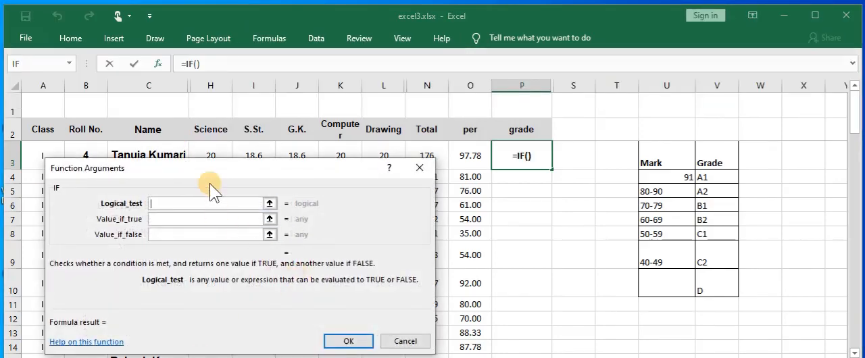
pyautogui.moveTo(215, 164); pyautogui.dragTo(213, 144)
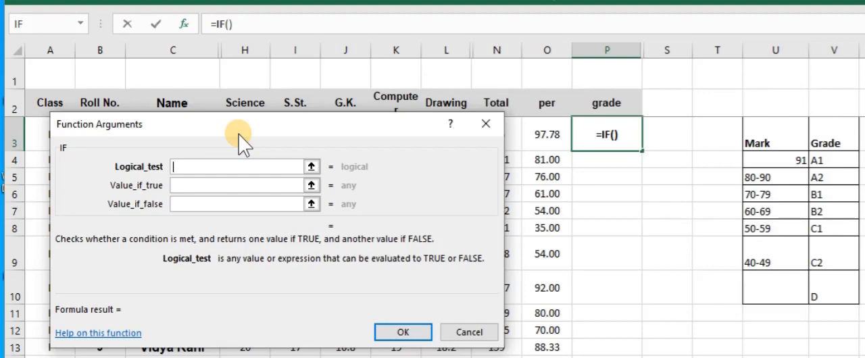
# Set the IF condition to O3>=91 and its value if true to "A1"
pyautogui.click(547, 135)
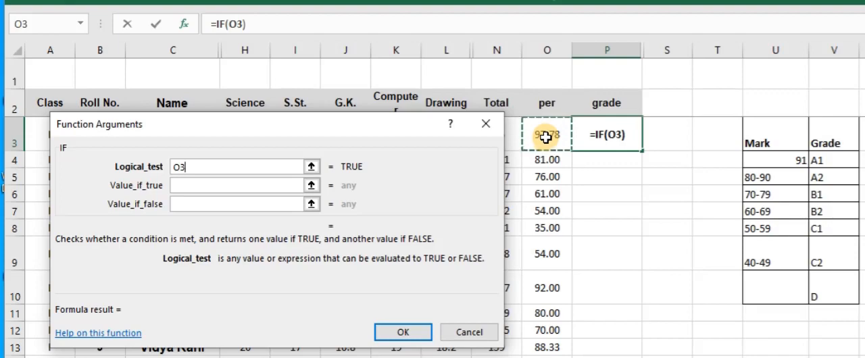
pyautogui.moveTo(373, 128)
pyautogui.mouseDown()
pyautogui.moveTo(372, 177)
pyautogui.moveTo(381, 161)
pyautogui.moveTo(373, 133)
pyautogui.mouseUp()
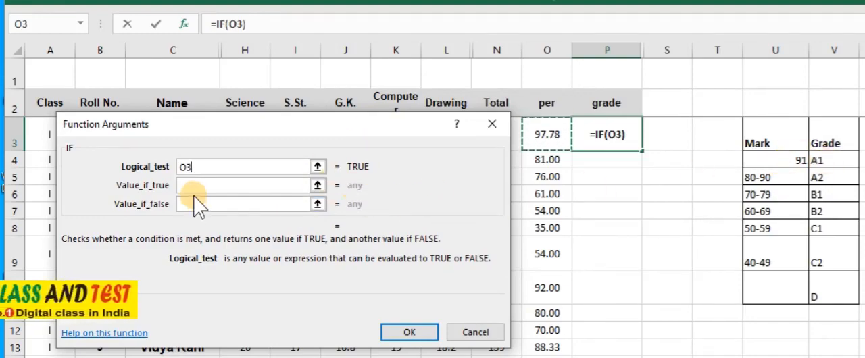
pyautogui.write('>=')
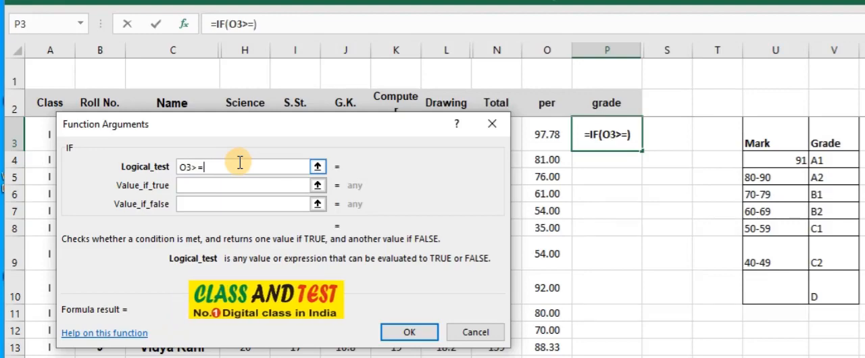
pyautogui.write('91')
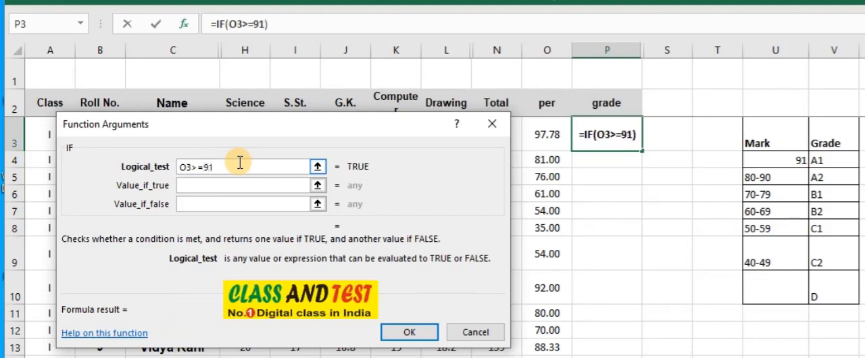
pyautogui.click(188, 185)
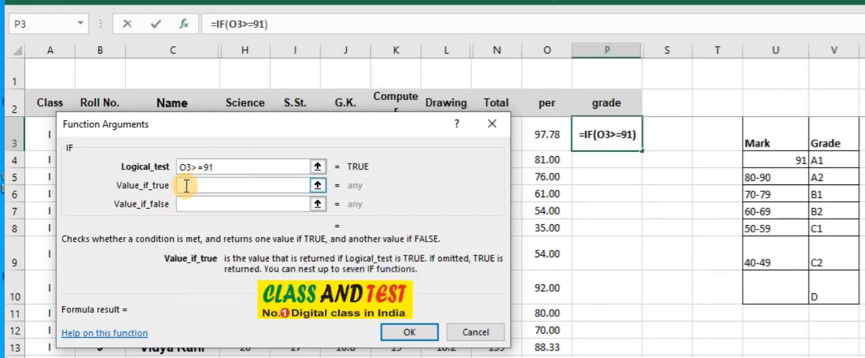
pyautogui.write('"A1')
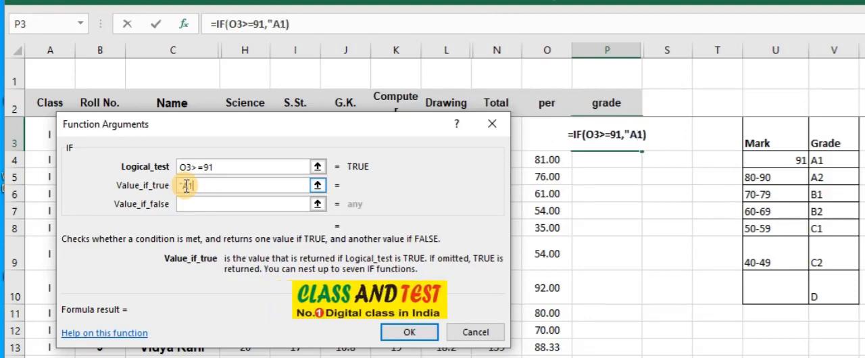
pyautogui.write('"')
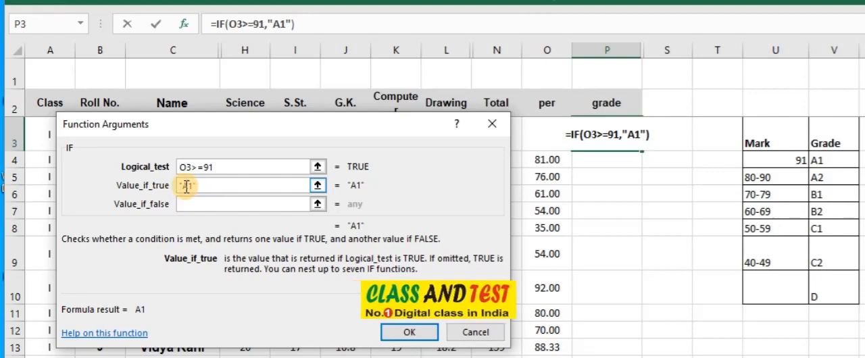
pyautogui.click(186, 186)
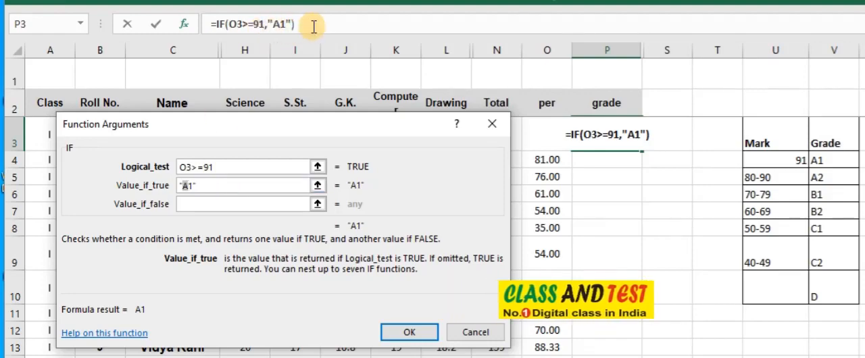
# Nest a second IF as the value if false, with the condition O3>=80 and A2 as its value if true
pyautogui.click(190, 202)
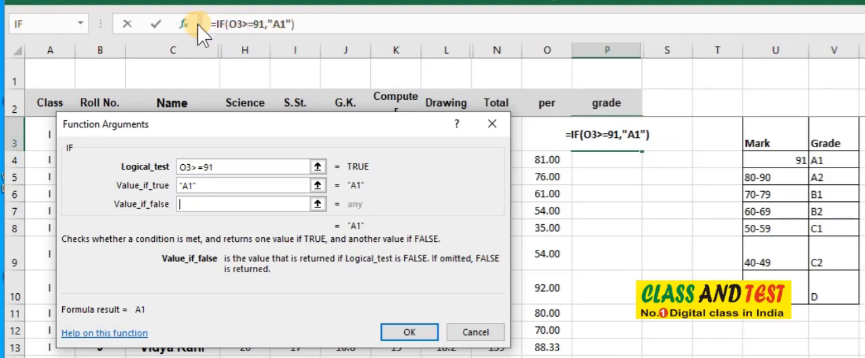
pyautogui.click(35, 22)
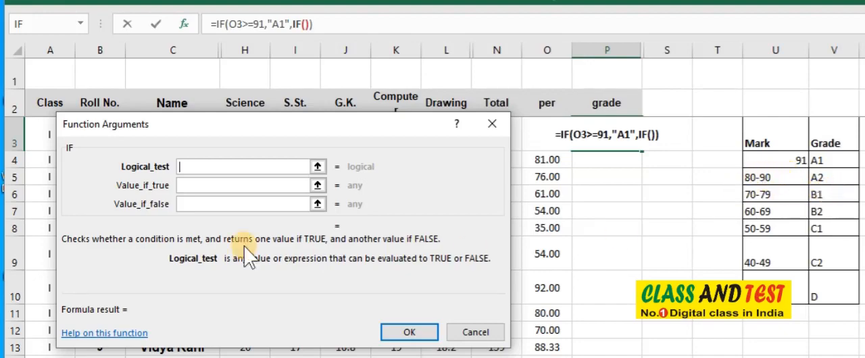
pyautogui.click(545, 134)
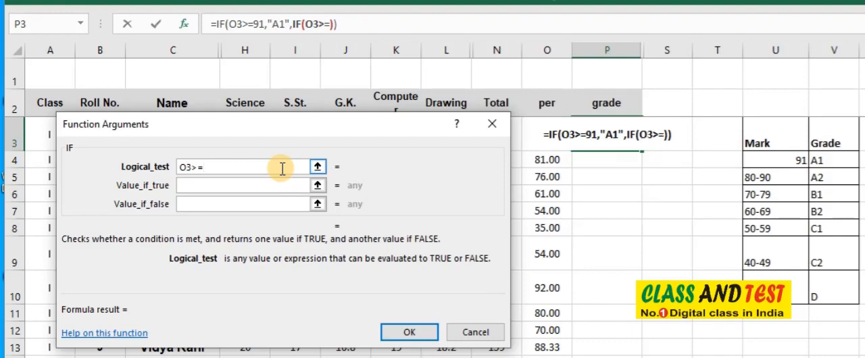
pyautogui.write('80')
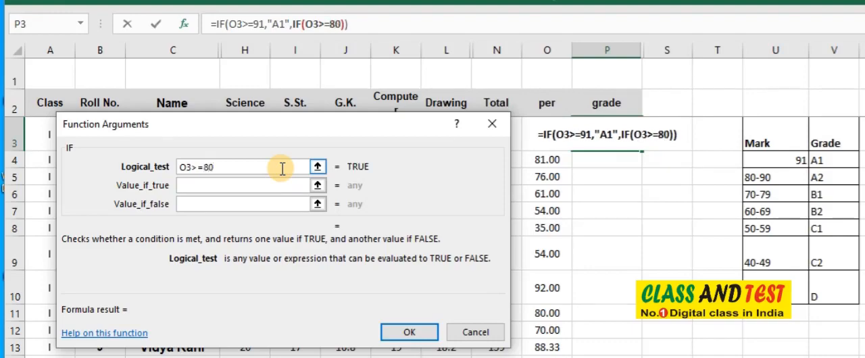
pyautogui.click(211, 183)
pyautogui.click(238, 197)
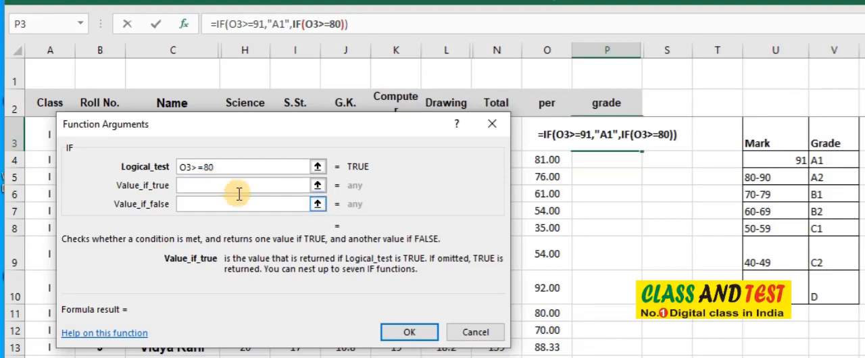
pyautogui.write('A2')
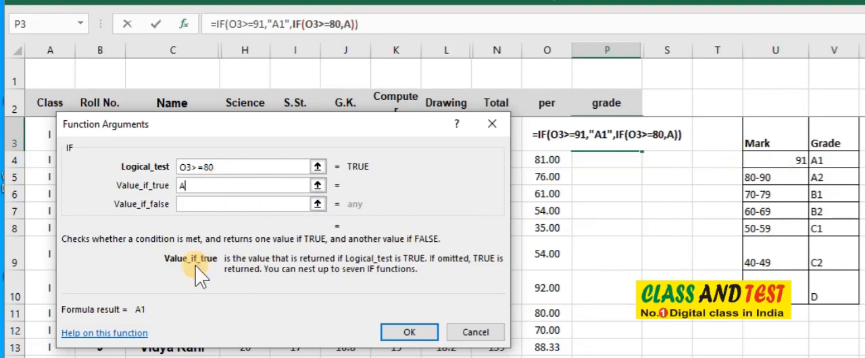
# Nest a third IF as the value if false of the second IF, with the condition O3>=70
pyautogui.click(192, 201)
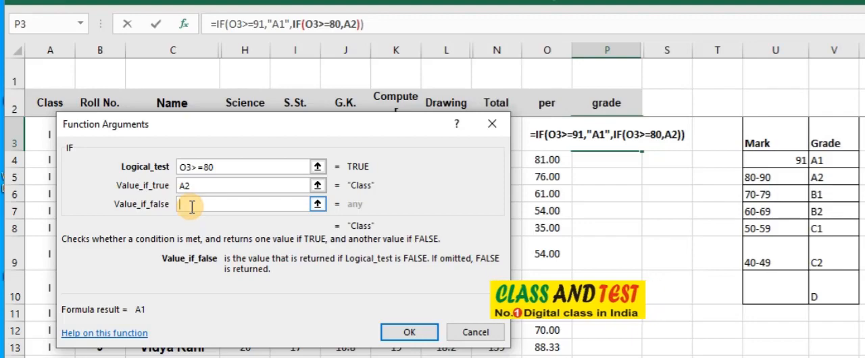
pyautogui.click(39, 26)
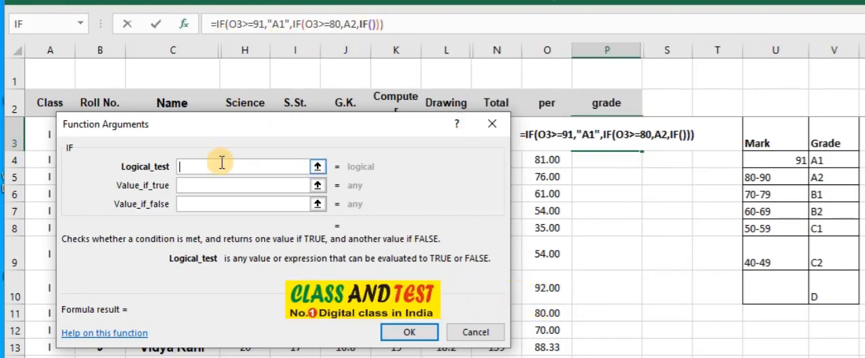
pyautogui.click(547, 136)
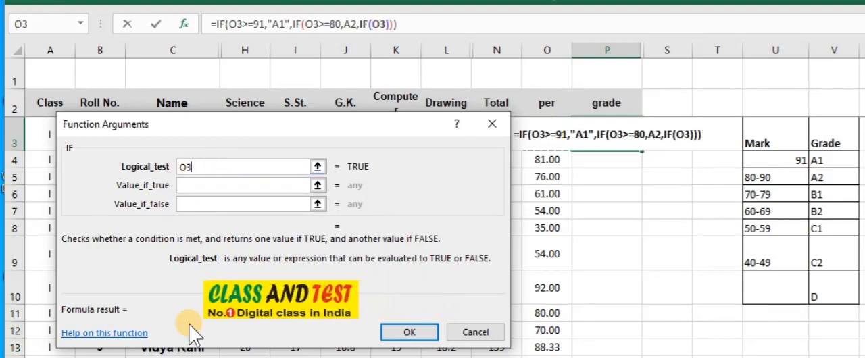
pyautogui.write('>=')
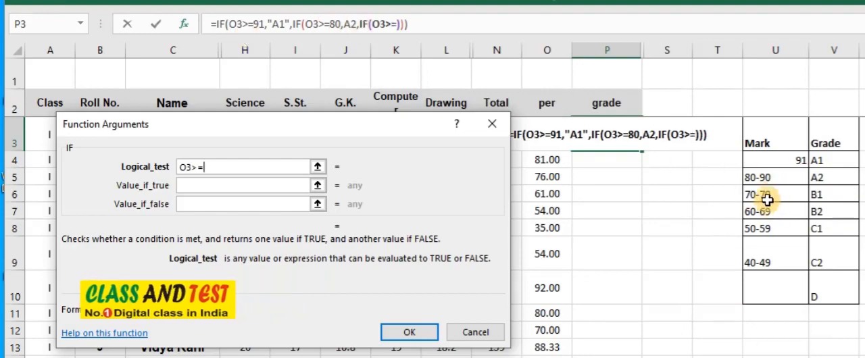
pyautogui.write('7')
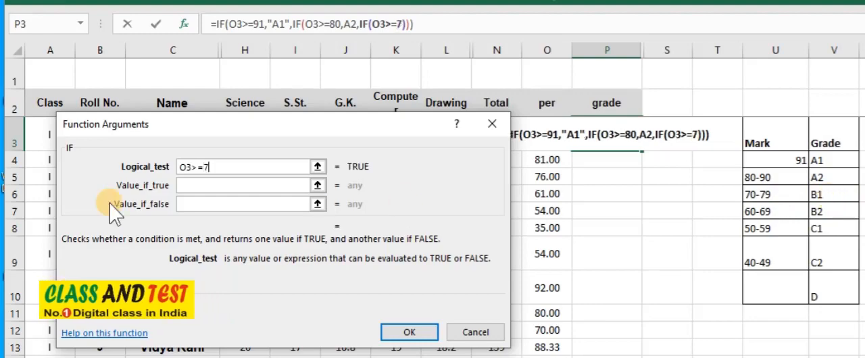
pyautogui.write('0')
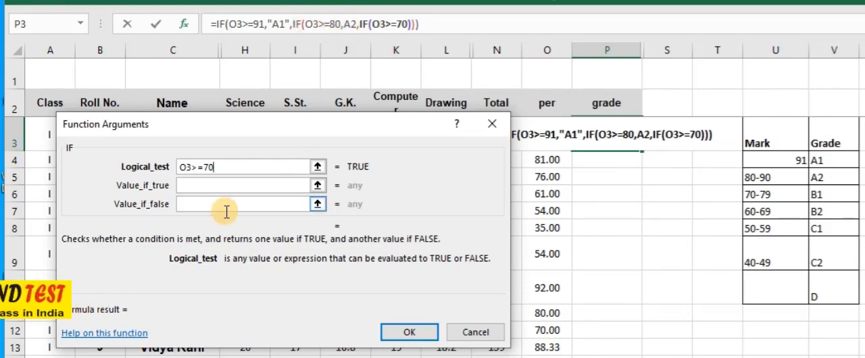
# Set the third IF's value if true to "B1", enclosed in double quotation marks
pyautogui.click(190, 184)
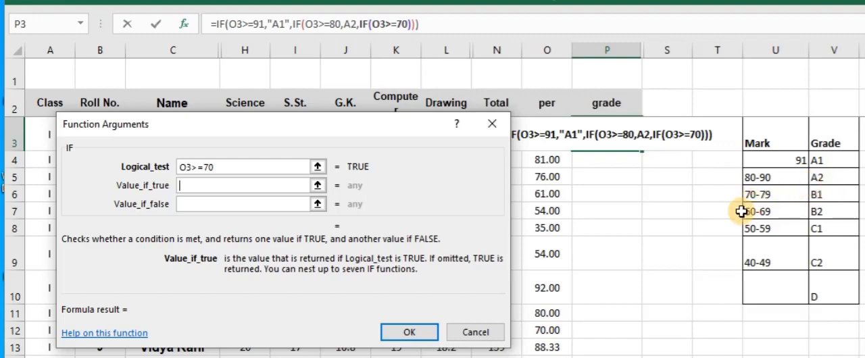
pyautogui.write('B1')
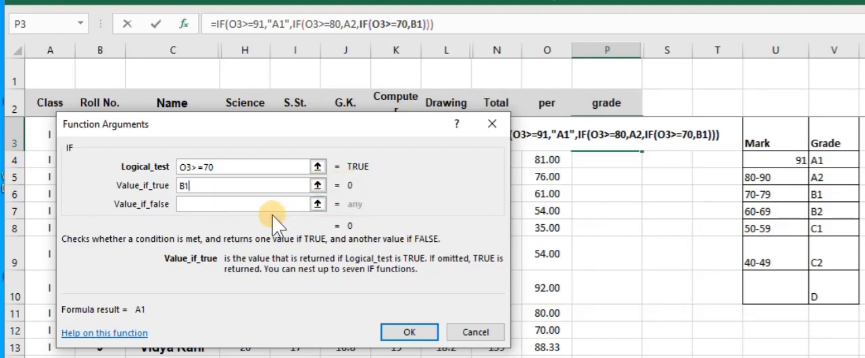
pyautogui.write('"B1')
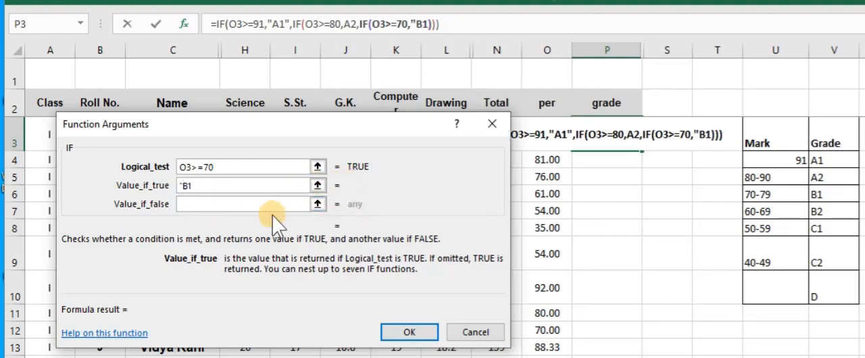
pyautogui.write('"')
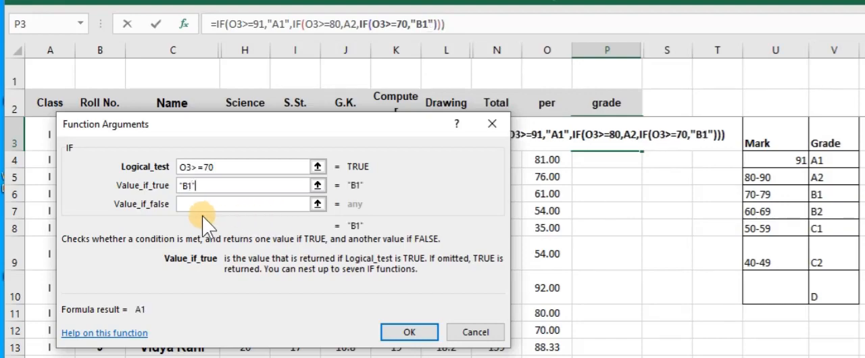
# Enclose the second IF's A2 value in double quotation marks within the formula so it reads "A2"
pyautogui.click(355, 25)
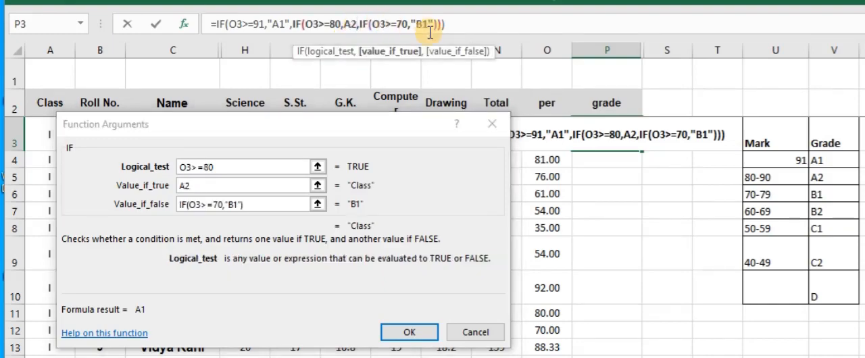
pyautogui.write('"')
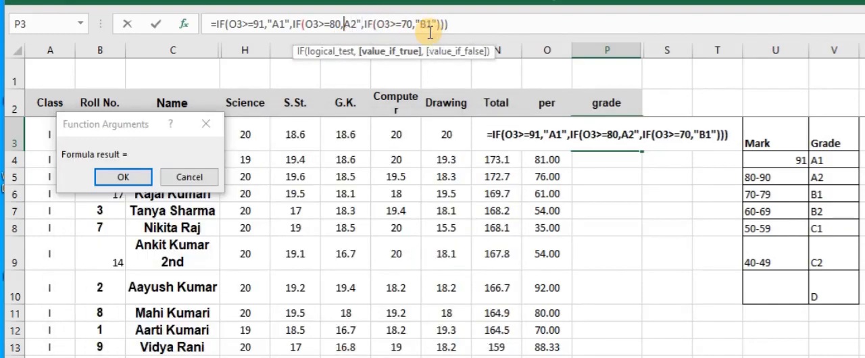
pyautogui.press('Left')
pyautogui.press('Left')
pyautogui.press('Left')
pyautogui.write('"')
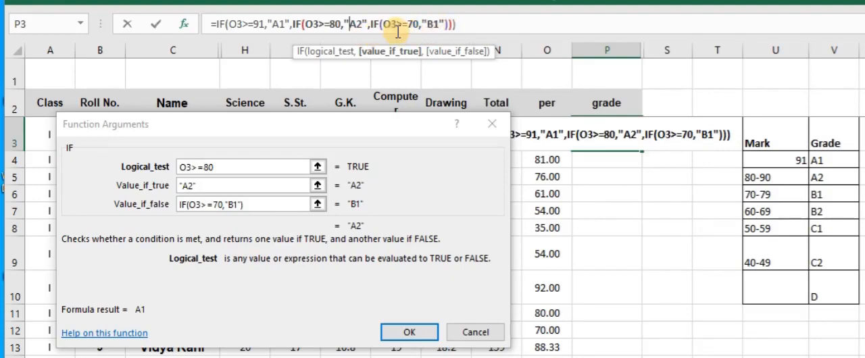
# Return to the third IF's arguments and nest a fourth IF as its value if false, with the condition O3>=60
pyautogui.click(442, 26)
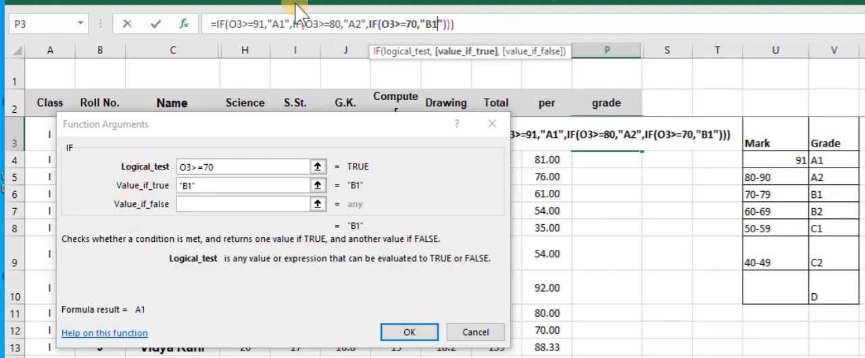
pyautogui.click(249, 20)
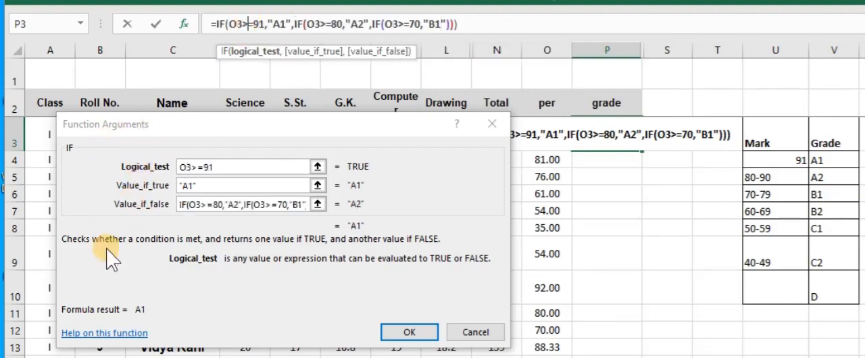
pyautogui.click(328, 24)
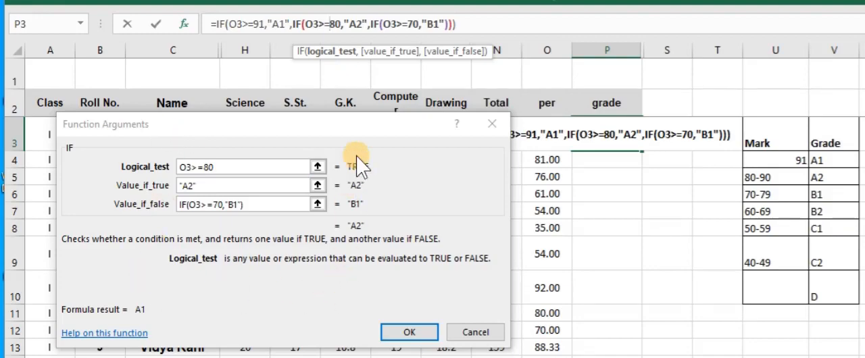
pyautogui.click(425, 25)
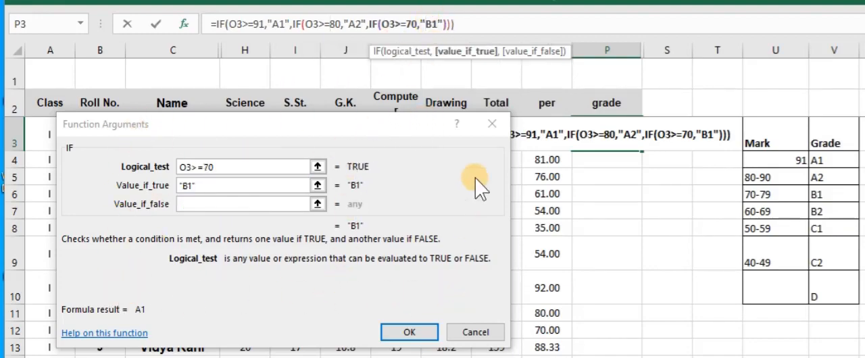
pyautogui.click(203, 187)
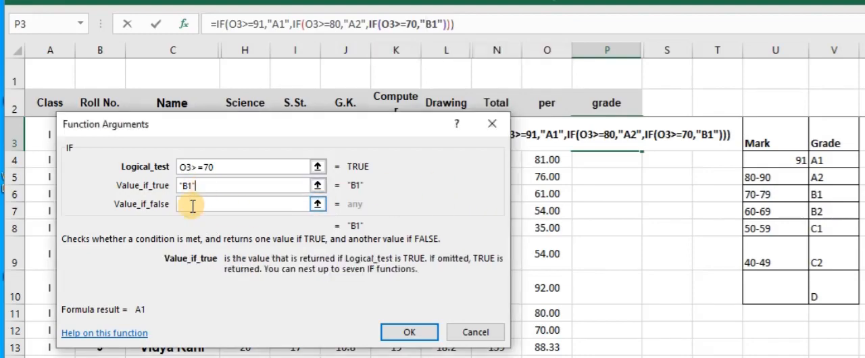
pyautogui.click(192, 204)
pyautogui.click(210, 205)
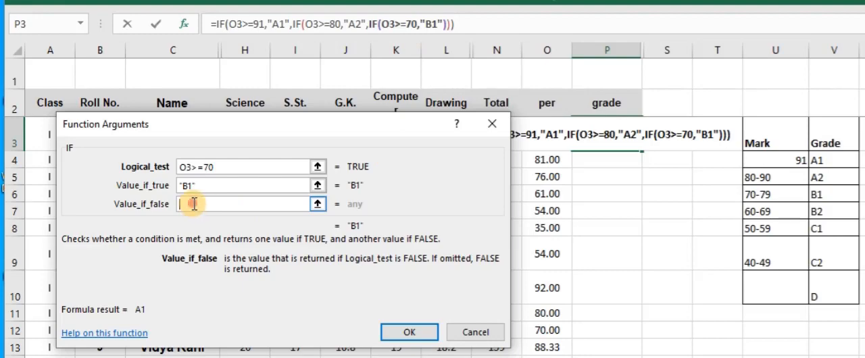
pyautogui.click(27, 25)
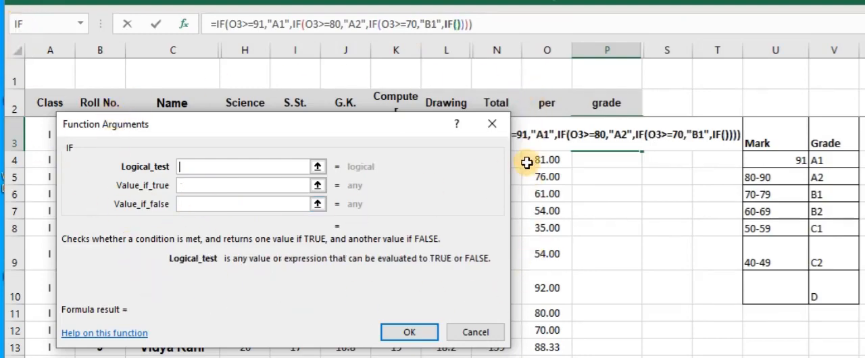
pyautogui.click(548, 134)
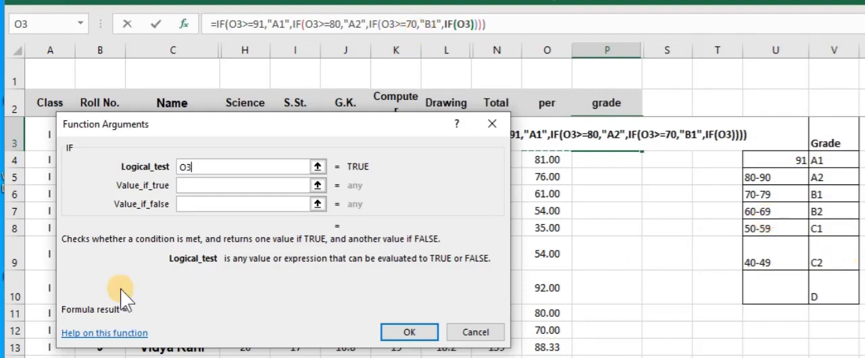
pyautogui.write('>=')
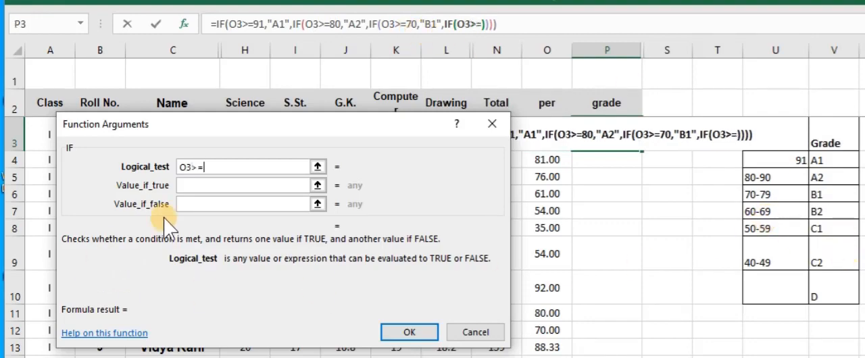
pyautogui.write('60')
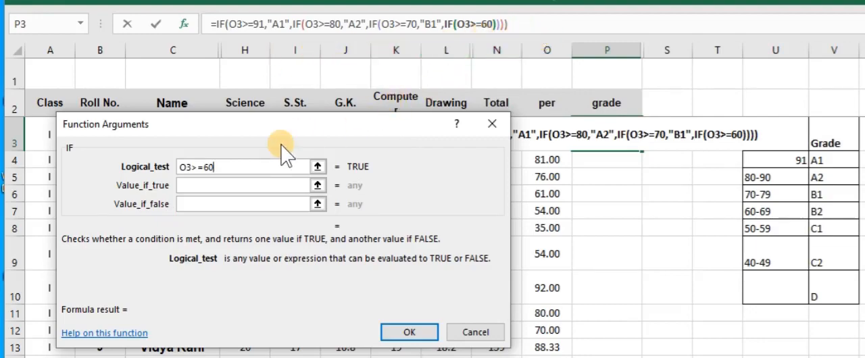
# Set the fourth IF's value if true to "B2"
pyautogui.click(249, 185)
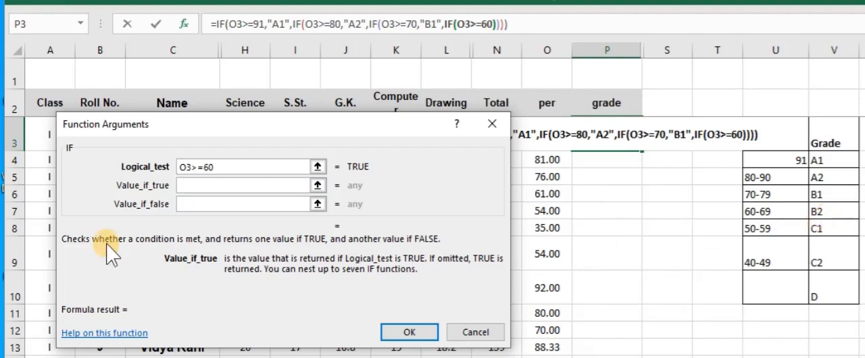
pyautogui.write('"B2')
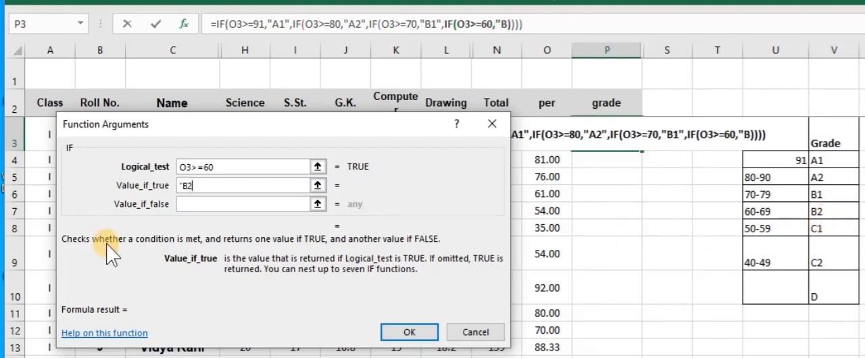
pyautogui.write('"')
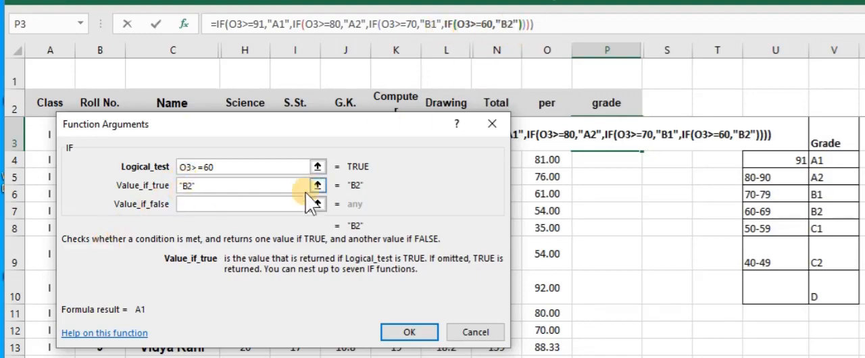
# Nest a fifth IF as the value if false, with the condition O3>=50 and "C1" as its value if true
pyautogui.click(189, 204)
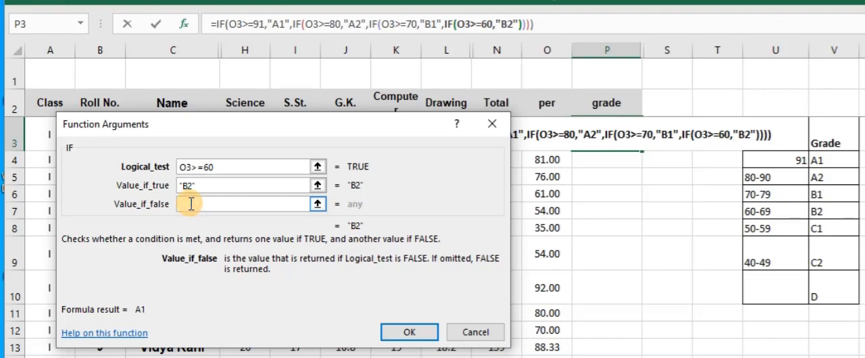
pyautogui.click(39, 27)
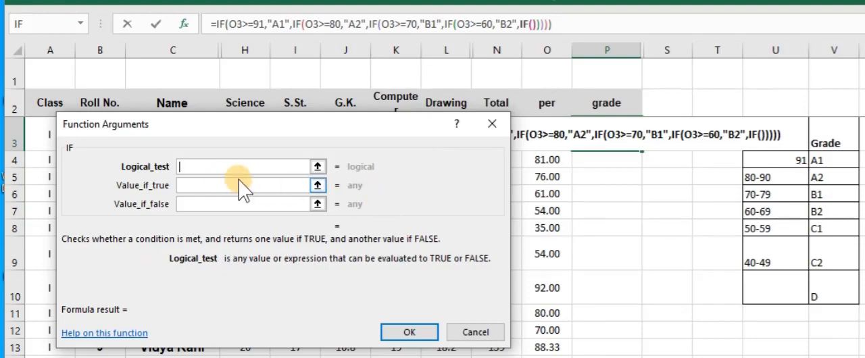
pyautogui.click(549, 135)
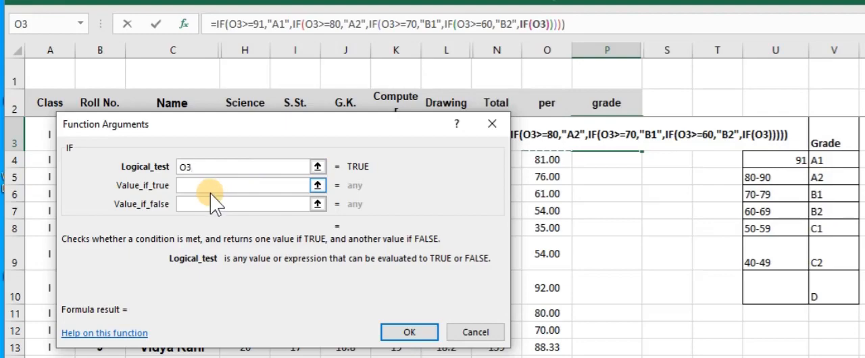
pyautogui.write('>=')
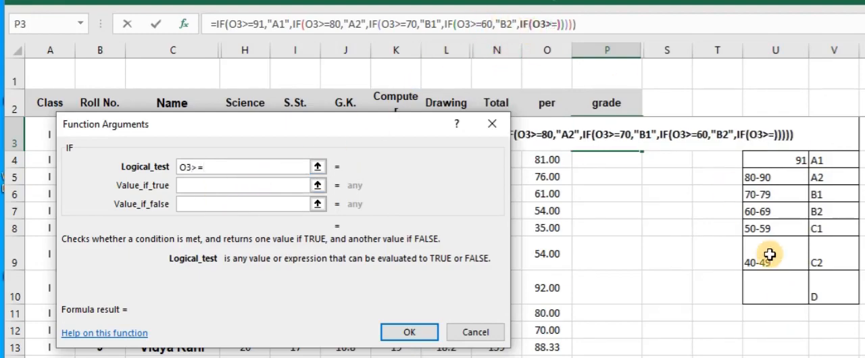
pyautogui.write('50')
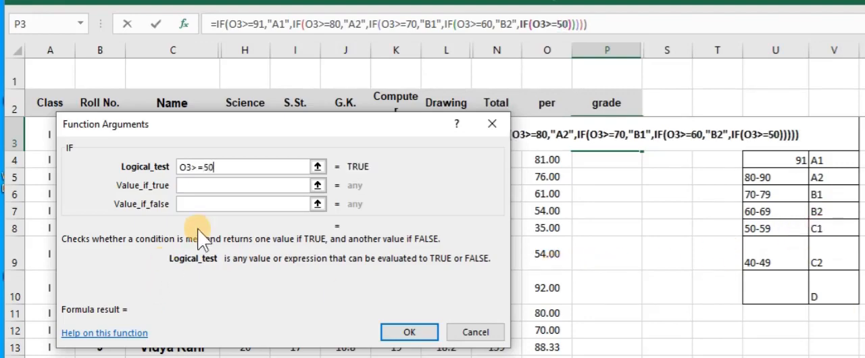
pyautogui.click(205, 187)
pyautogui.write('"C1"')
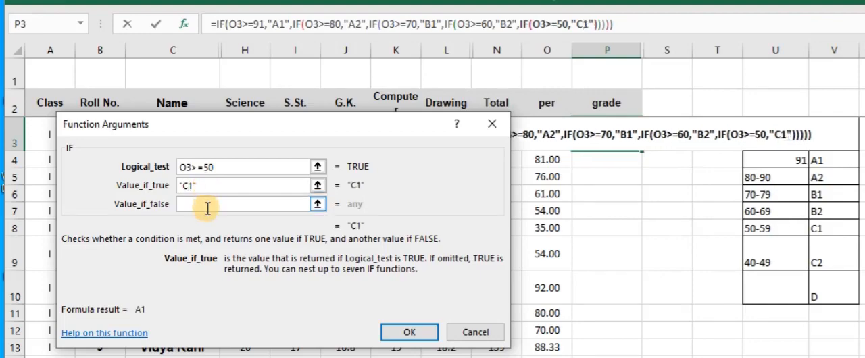
# Nest a sixth IF as the fifth IF's value if false, with the condition O3>=40
pyautogui.click(209, 205)
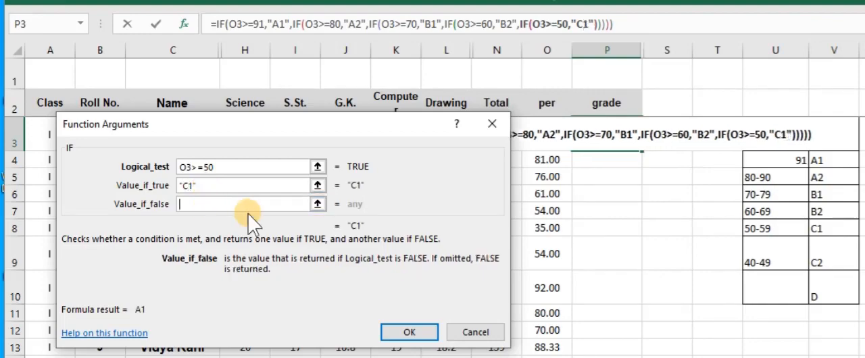
pyautogui.click(41, 25)
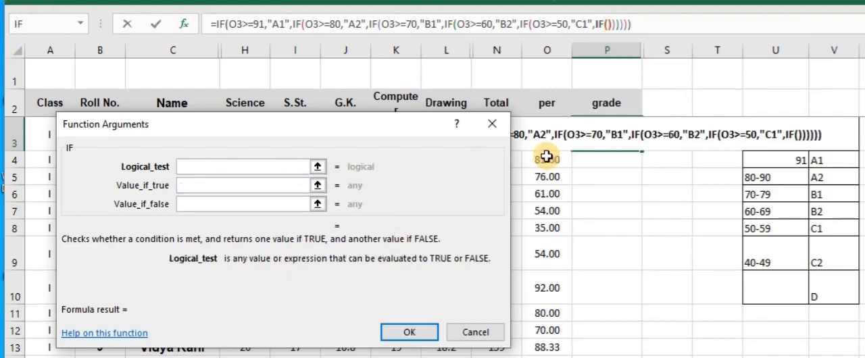
pyautogui.click(544, 137)
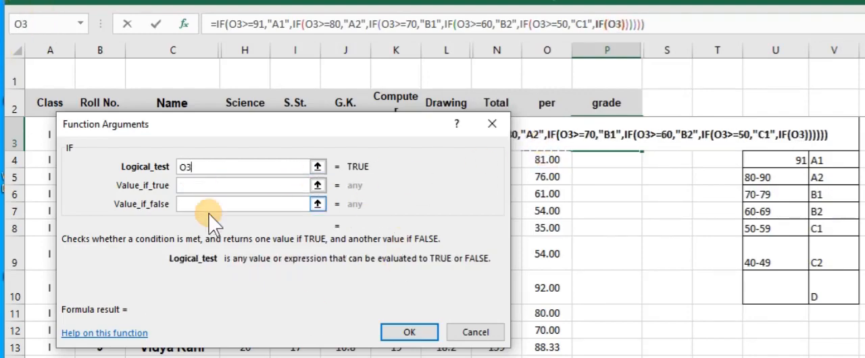
pyautogui.write('>=')
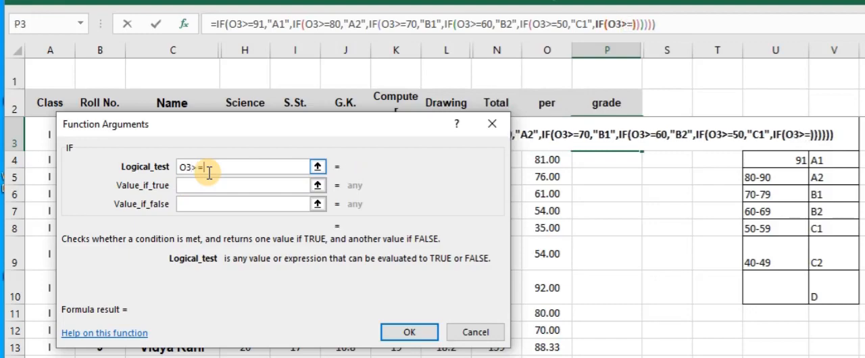
pyautogui.write('40')
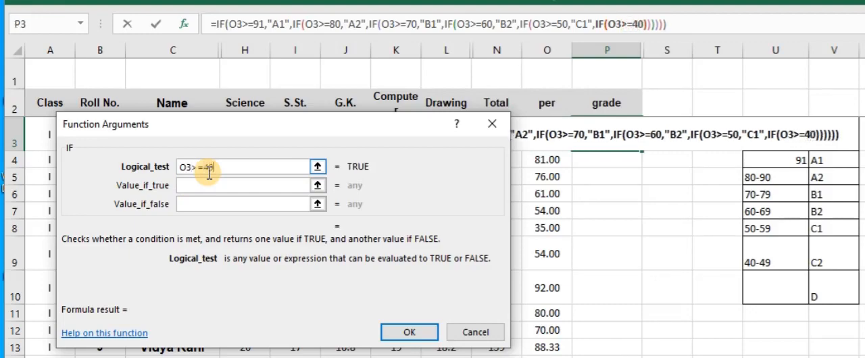
# Set the sixth IF's value if true to "C2"
pyautogui.click(222, 189)
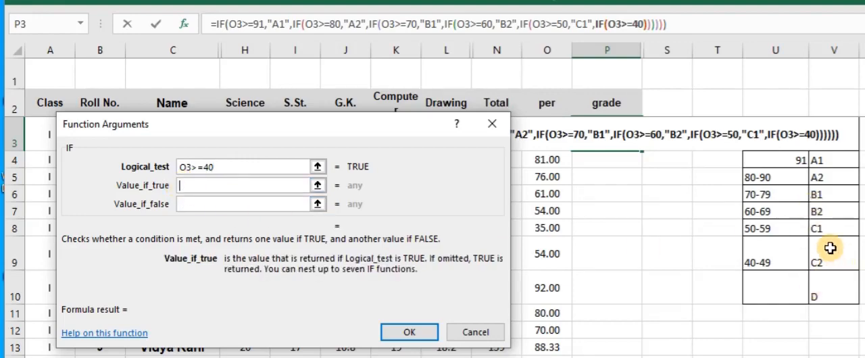
pyautogui.write('"')
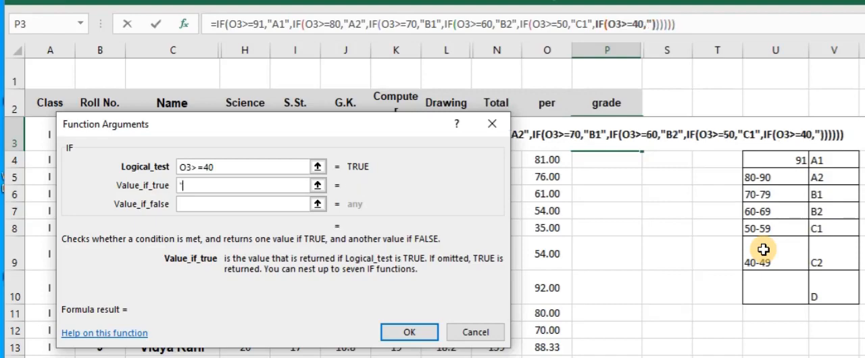
pyautogui.write('C"')
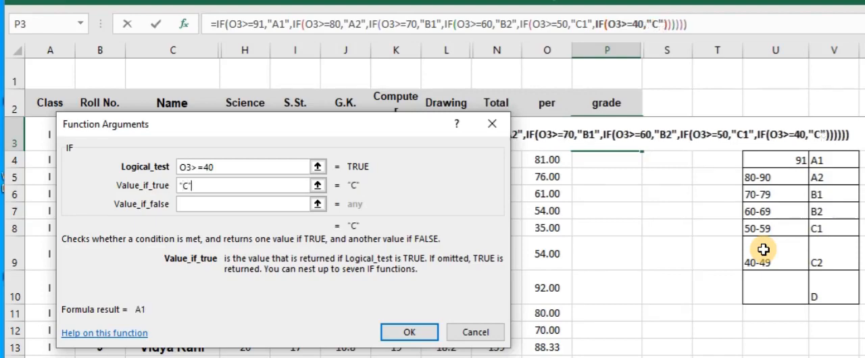
pyautogui.press('BackSpace')
pyautogui.write('2"')
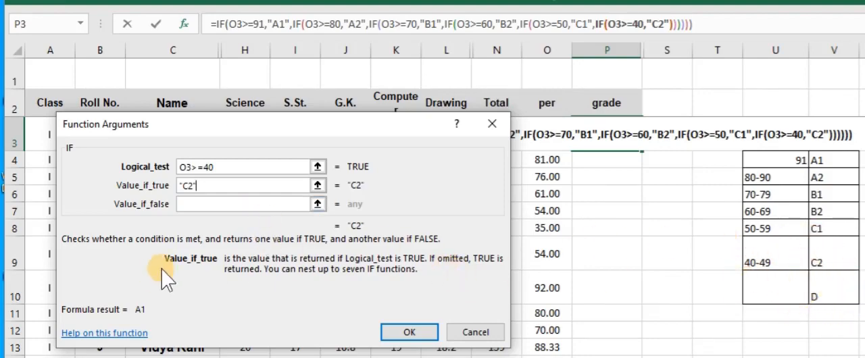
# Set the sixth IF's value if false to "D", then complete the formula in P3 and fill it down the grade column
pyautogui.click(191, 204)
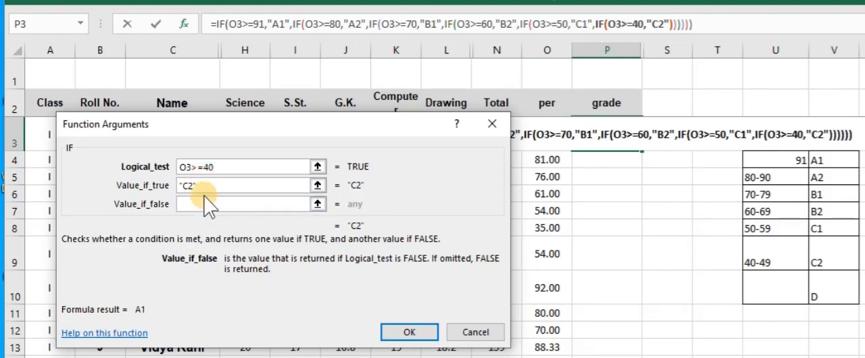
pyautogui.write('"D')
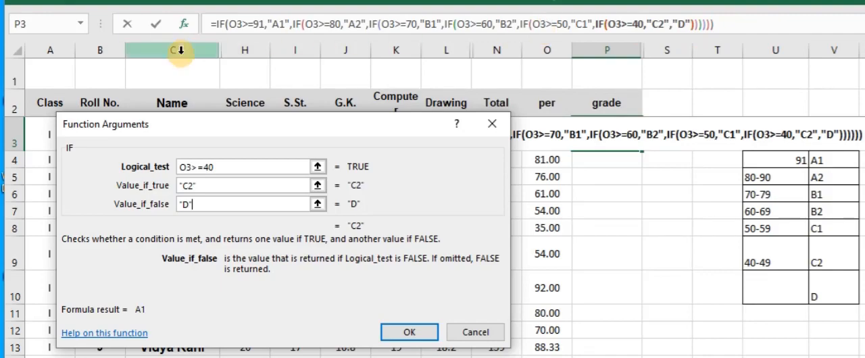
pyautogui.click(400, 332)
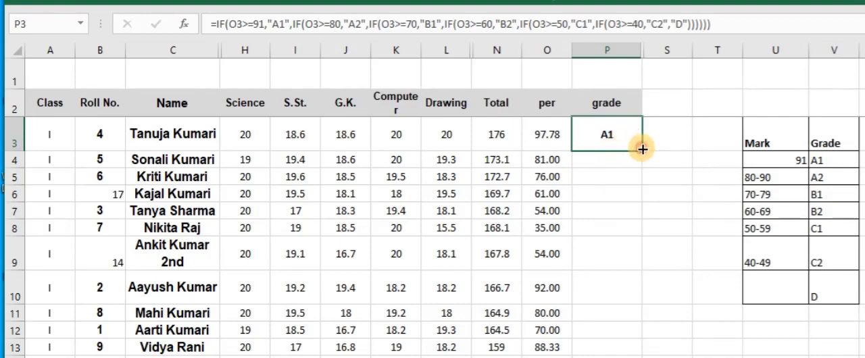
pyautogui.doubleClick(642, 149)
# Check the grades and copied formulas in rows 4 to 10 of the grade column against the percentages
pyautogui.click(603, 197)
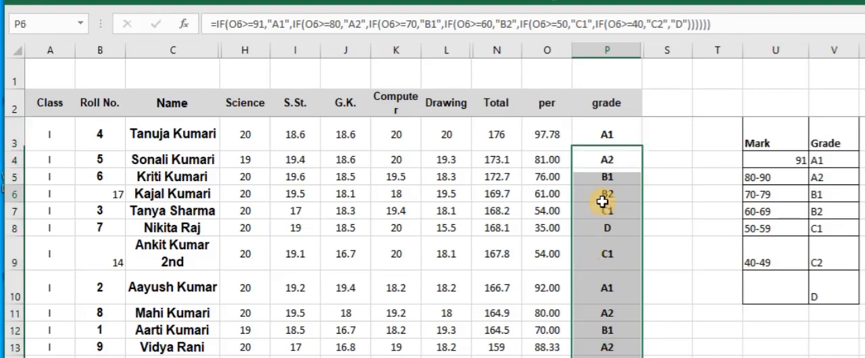
pyautogui.click(601, 227)
pyautogui.click(601, 246)
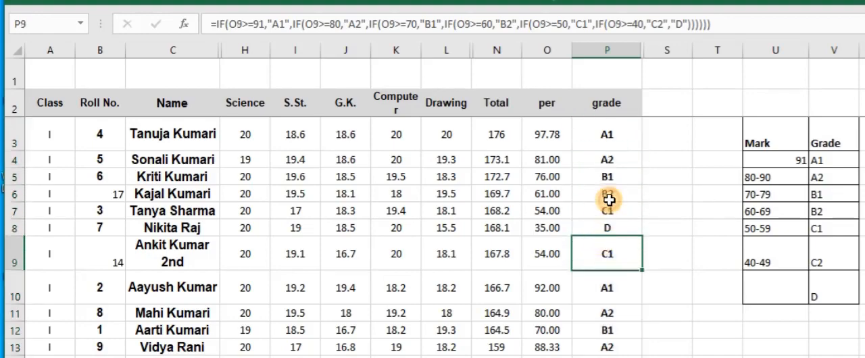
pyautogui.click(612, 166)
pyautogui.click(613, 177)
pyautogui.click(612, 194)
pyautogui.click(613, 211)
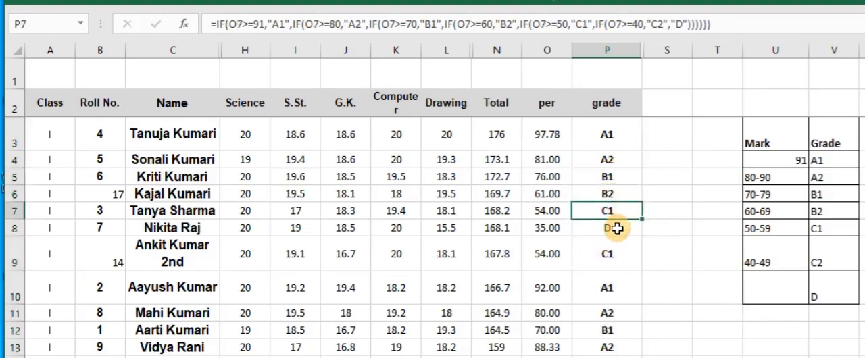
pyautogui.click(617, 228)
pyautogui.click(609, 253)
pyautogui.click(612, 283)
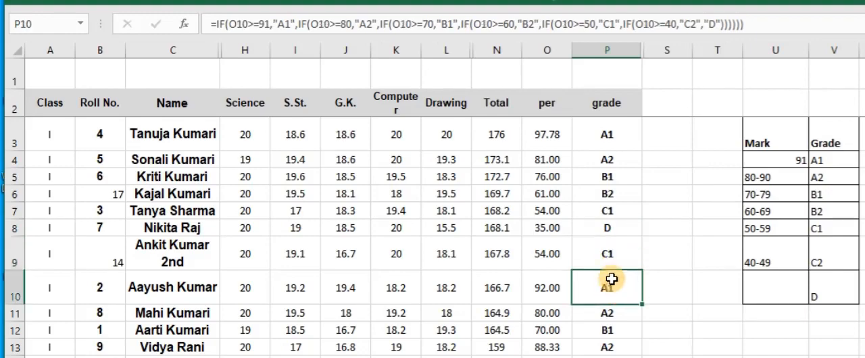
pyautogui.click(603, 212)
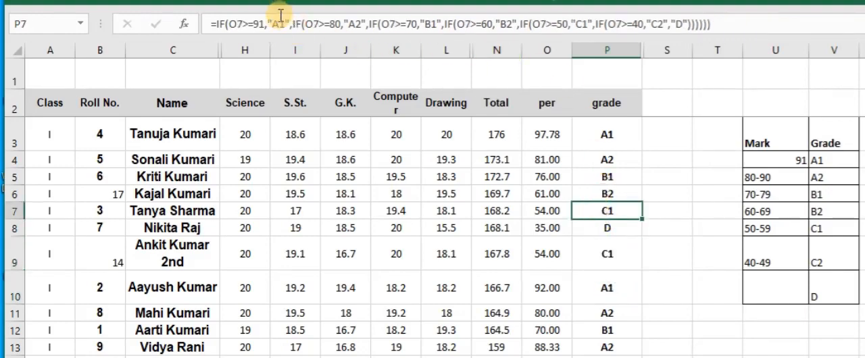
pyautogui.click(600, 193)
pyautogui.doubleClick(600, 193)
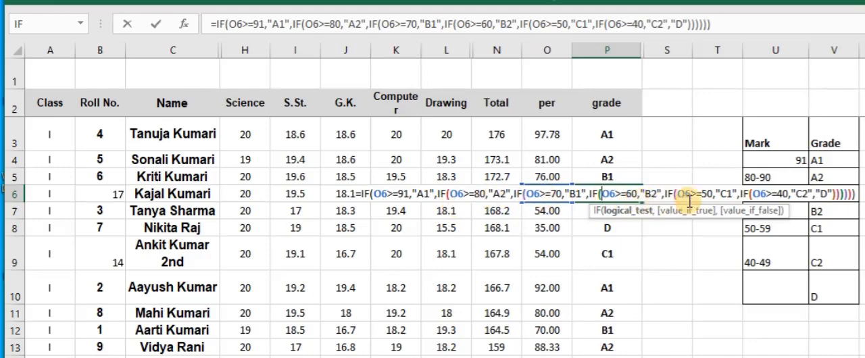
pyautogui.click(612, 254)
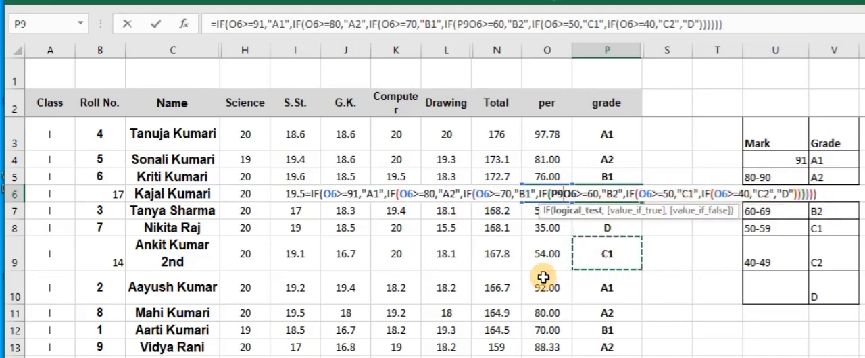
pyautogui.press('Escape')
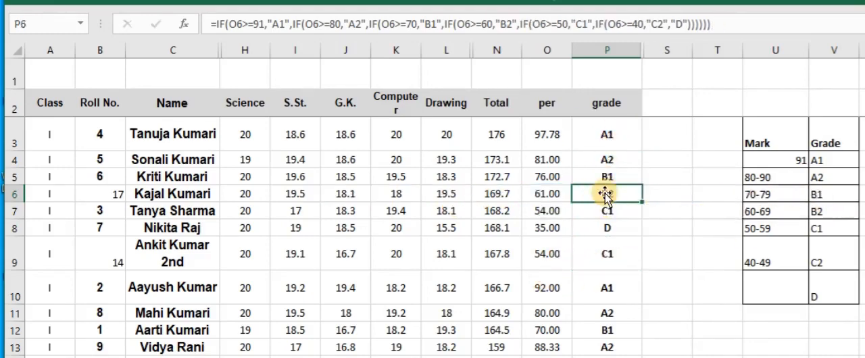
# Replace the "A1" result in P3's formula with "Excellent" and fill the updated formula down the grade column
pyautogui.click(607, 159)
pyautogui.click(605, 137)
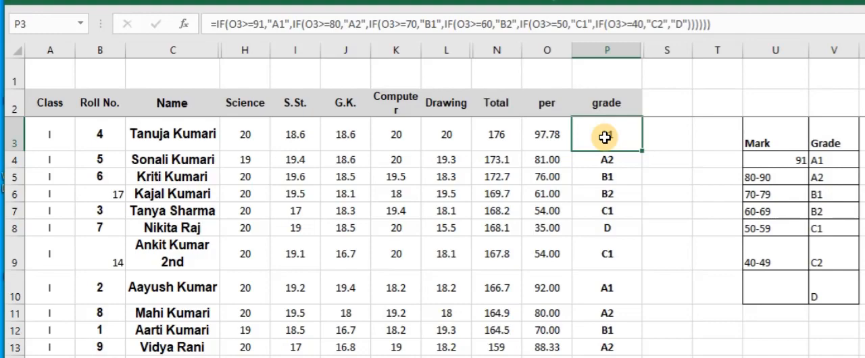
pyautogui.doubleClick(606, 137)
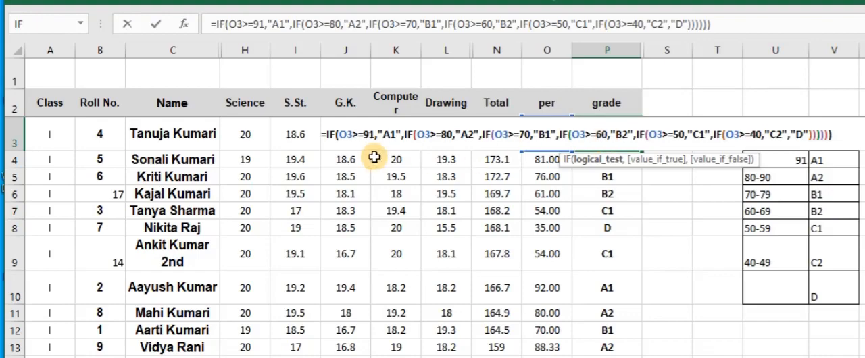
pyautogui.click(394, 141)
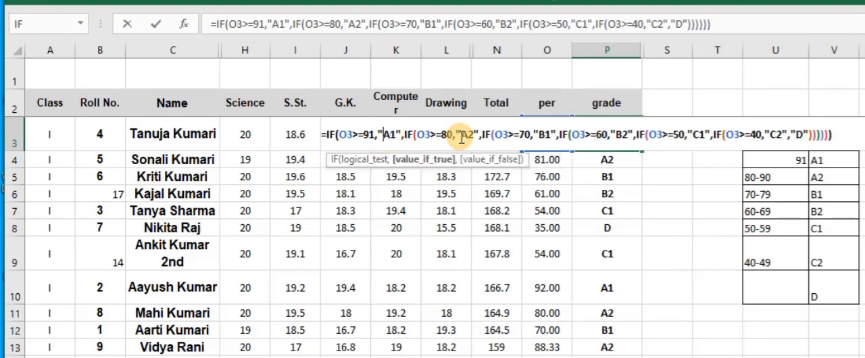
pyautogui.write('Excellen')
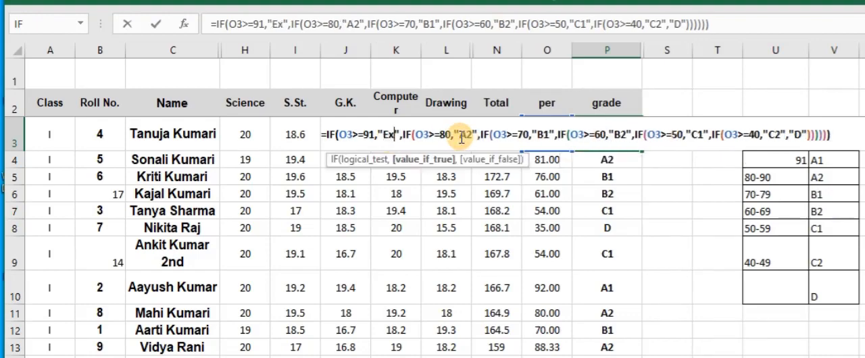
pyautogui.write('t')
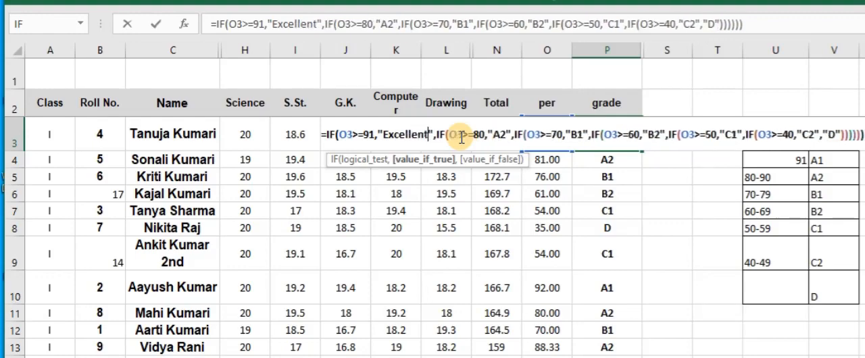
pyautogui.press('Return')
pyautogui.click(614, 136)
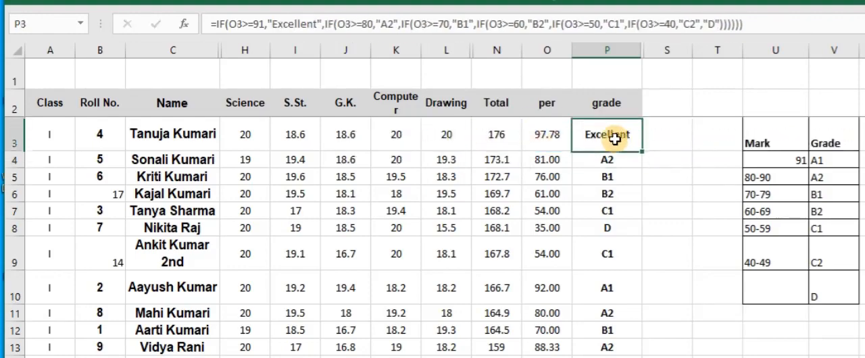
pyautogui.doubleClick(642, 152)
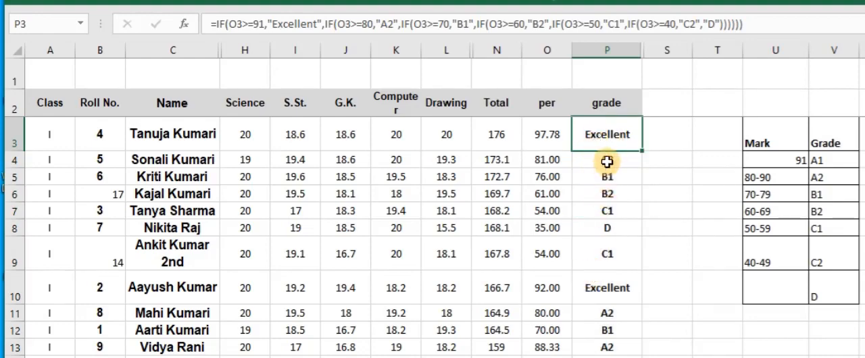
# Try replacing the "A2" result with "Very Good" in the formula of P4, and undo that edit
pyautogui.click(607, 160)
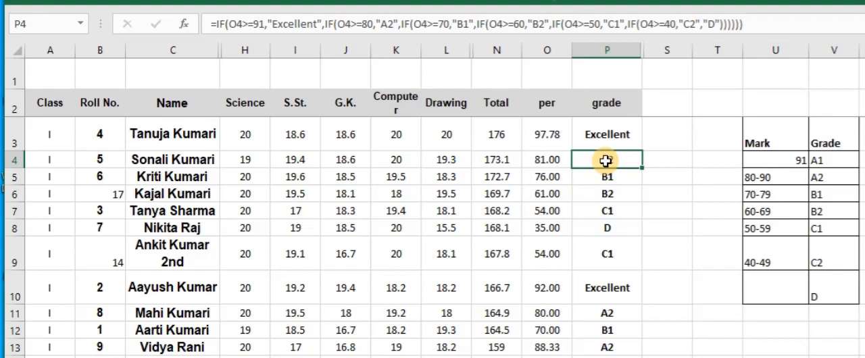
pyautogui.click(392, 26)
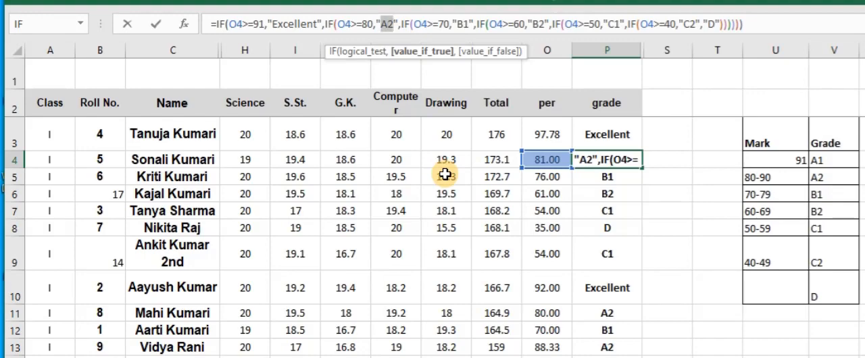
pyautogui.write('Very Good')
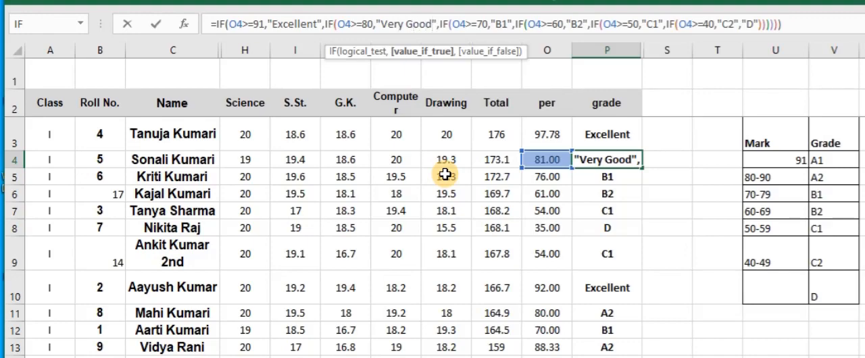
pyautogui.press('Return')
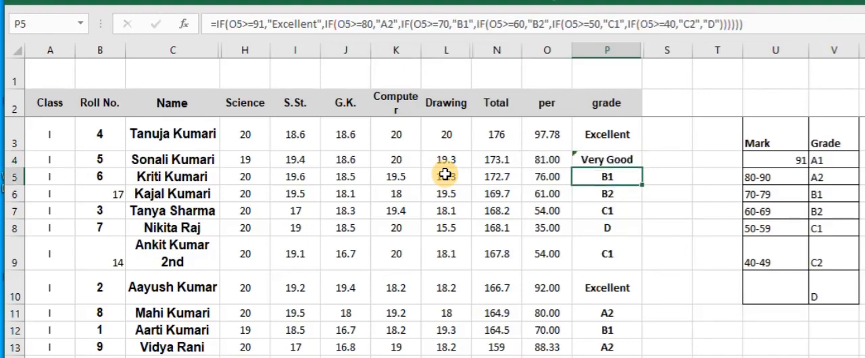
pyautogui.click(628, 161)
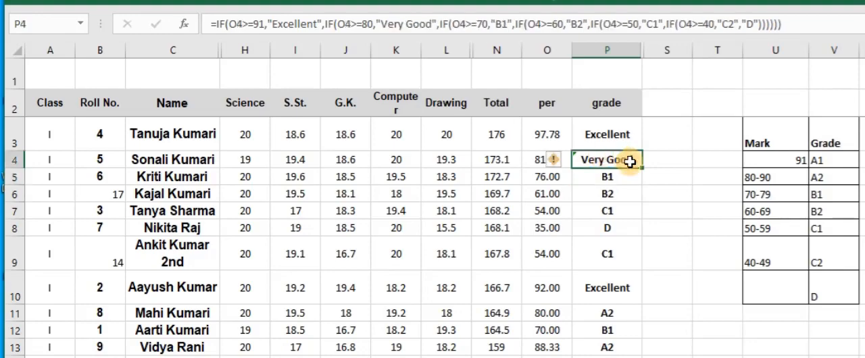
pyautogui.hotkey('ctrl', 'z')
# Replace the "A2" result in P3's formula with "Very Good" and fill the updated formula down the grade column
pyautogui.click(605, 134)
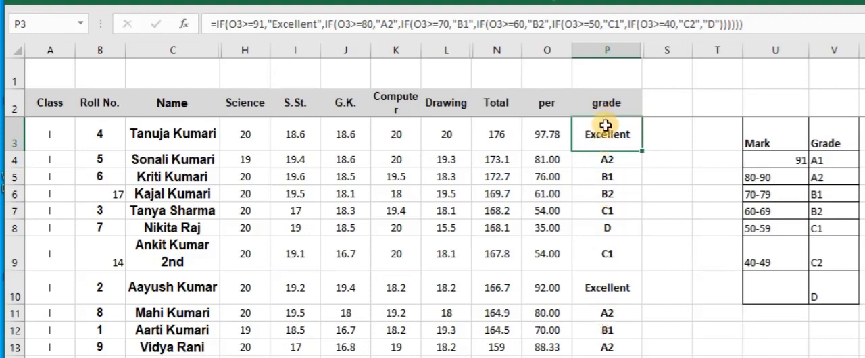
pyautogui.click(387, 25)
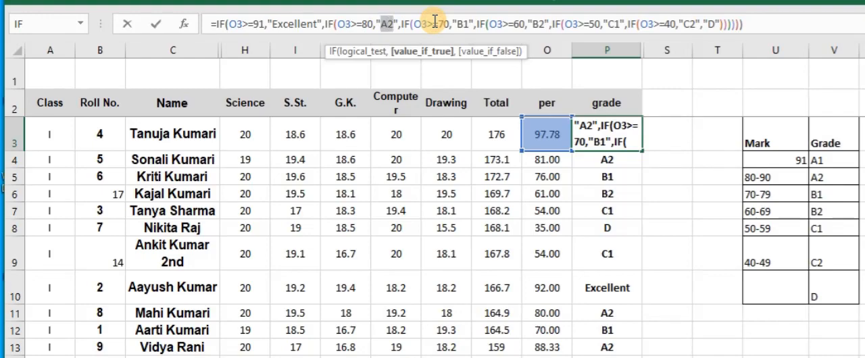
pyautogui.write('Very Gopo')
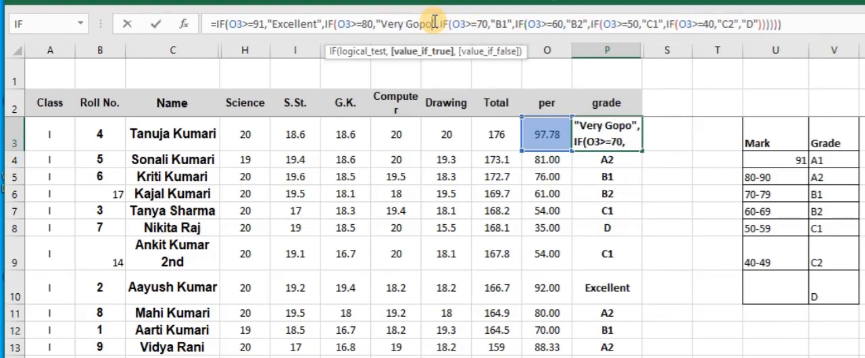
pyautogui.press('BackSpace')
pyautogui.press('BackSpace')
pyautogui.write('od')
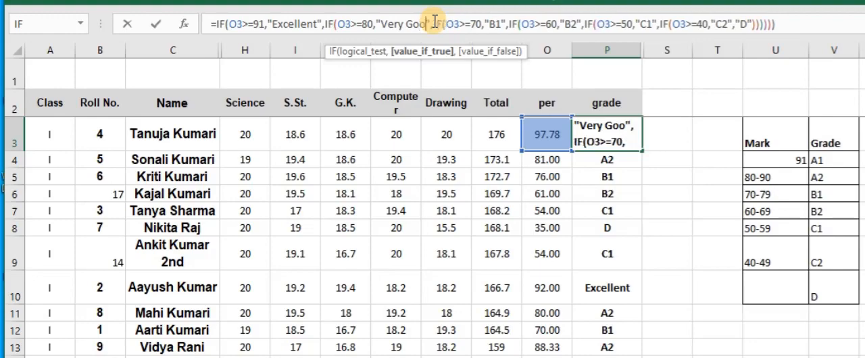
pyautogui.press('Return')
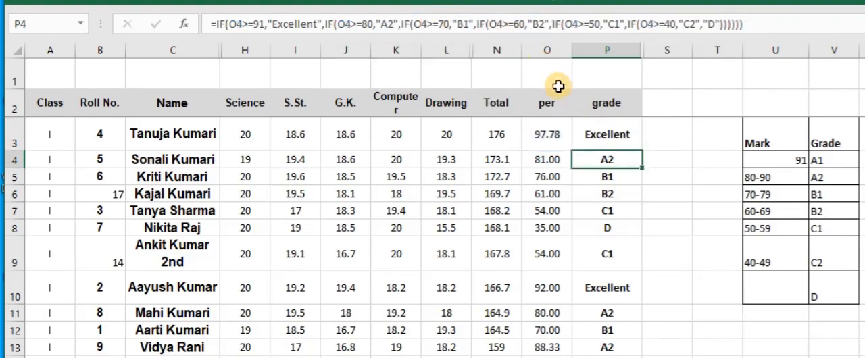
pyautogui.click(386, 25)
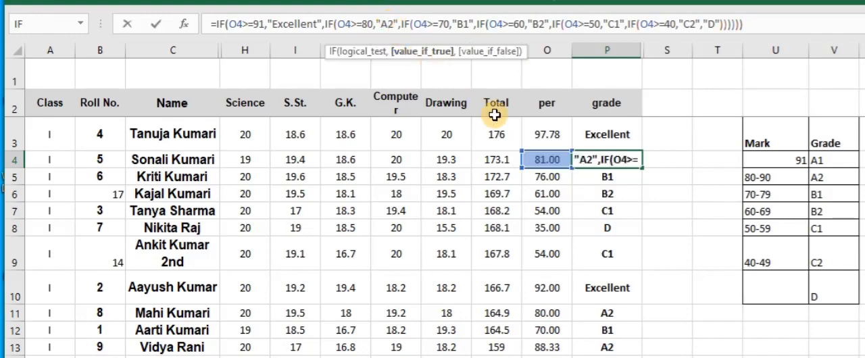
pyautogui.click(605, 135)
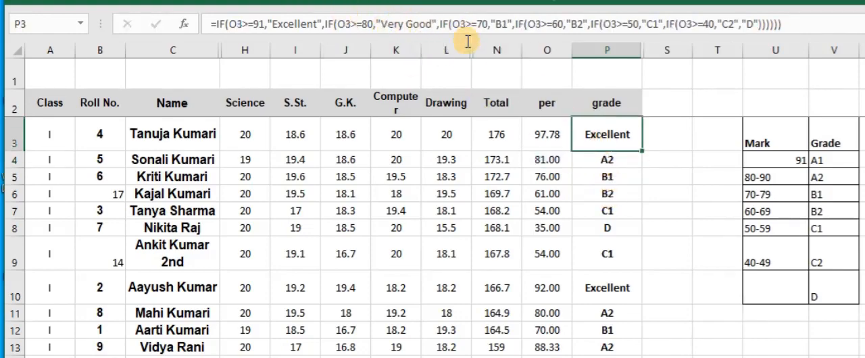
pyautogui.doubleClick(645, 152)
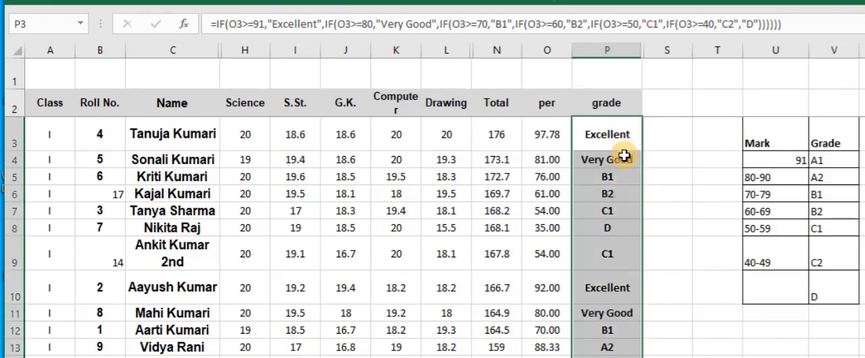
# Check the remarks and copied formulas down the grade column against the percentages for both classes
pyautogui.click(605, 134)
pyautogui.click(605, 313)
pyautogui.scroll(-4, 605, 313)
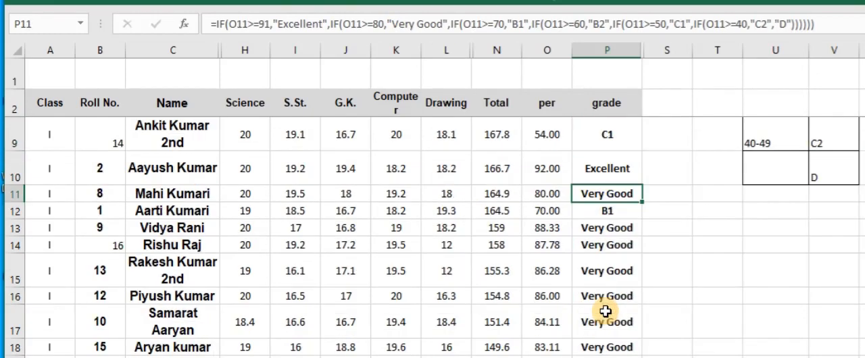
pyautogui.scroll(1, 605, 313)
pyautogui.scroll(-2, 605, 311)
pyautogui.scroll(-3, 605, 312)
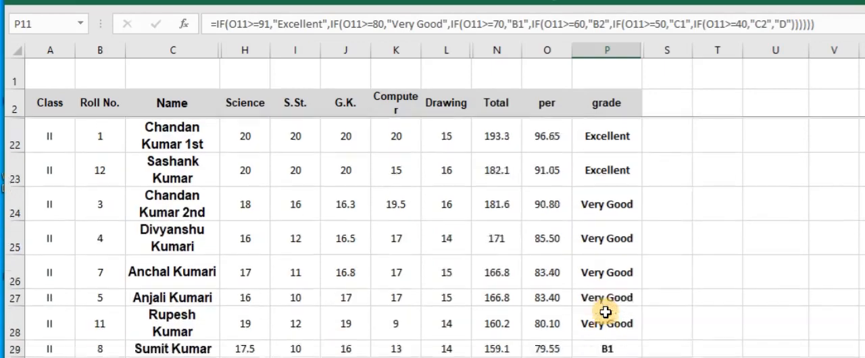
pyautogui.scroll(-2, 607, 313)
pyautogui.scroll(10, 606, 313)
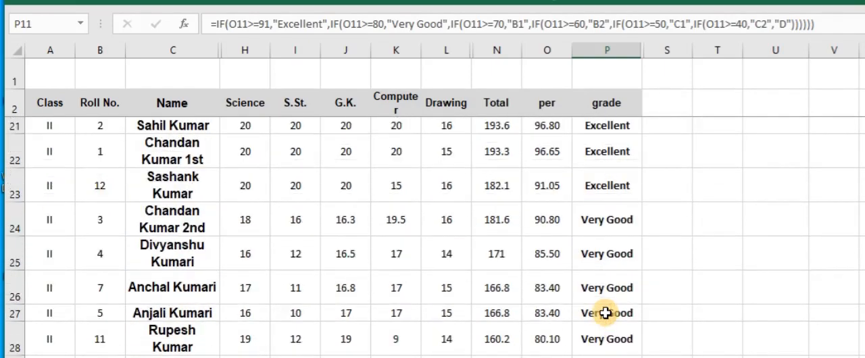
pyautogui.click(602, 175)
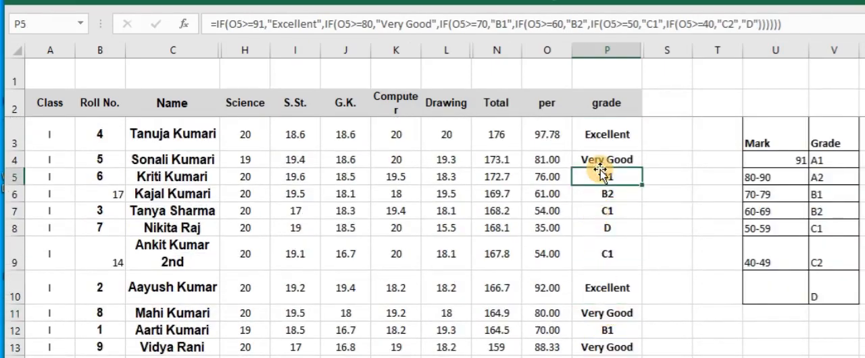
pyautogui.click(616, 138)
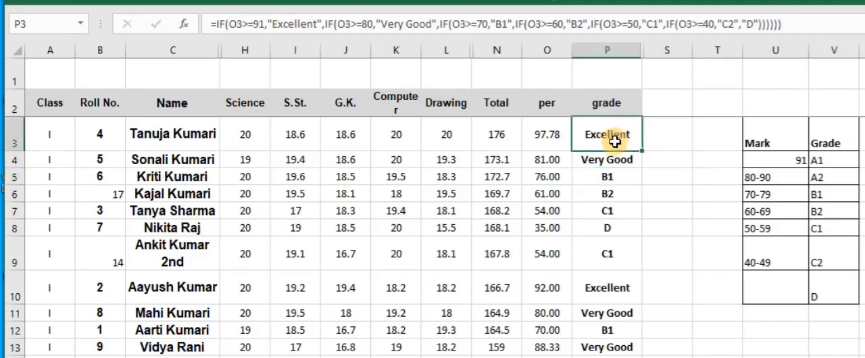
pyautogui.click(610, 157)
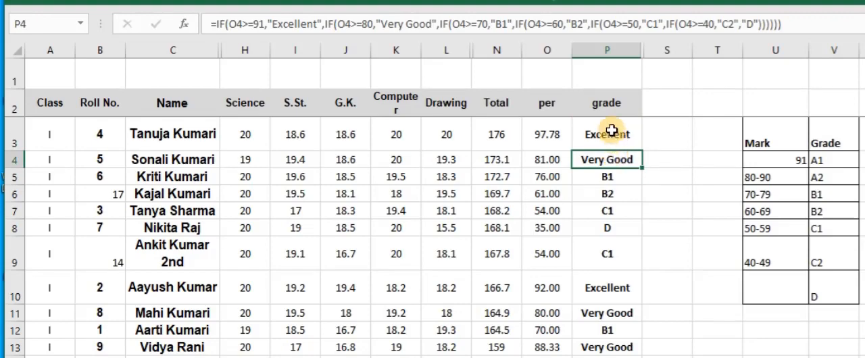
# Change the "Excellent" result in P3's formula back to "A1"
pyautogui.click(611, 133)
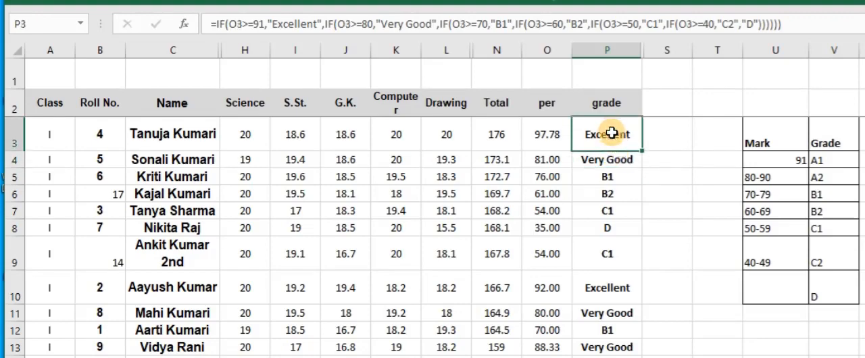
pyautogui.doubleClick(290, 27)
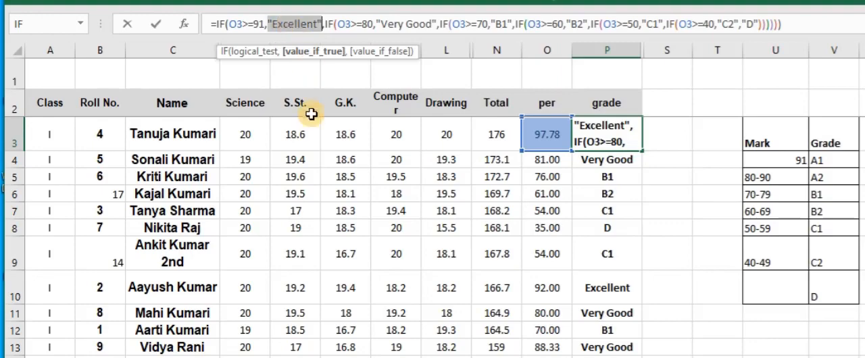
pyautogui.press('Left')
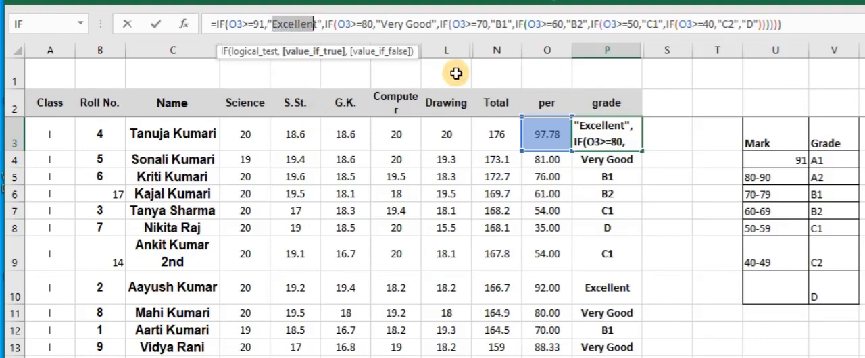
pyautogui.write('A1')
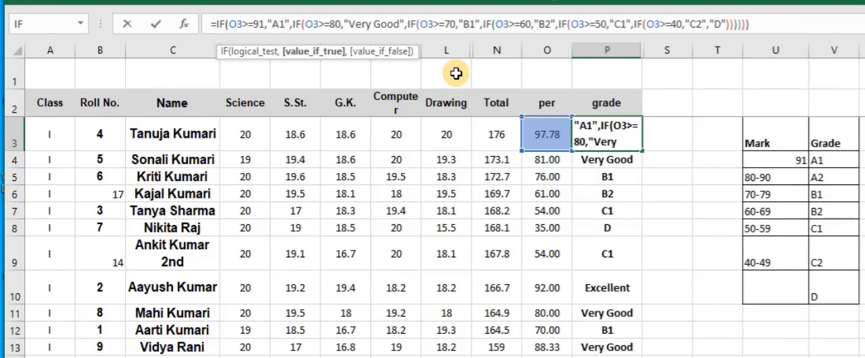
pyautogui.press('Return')
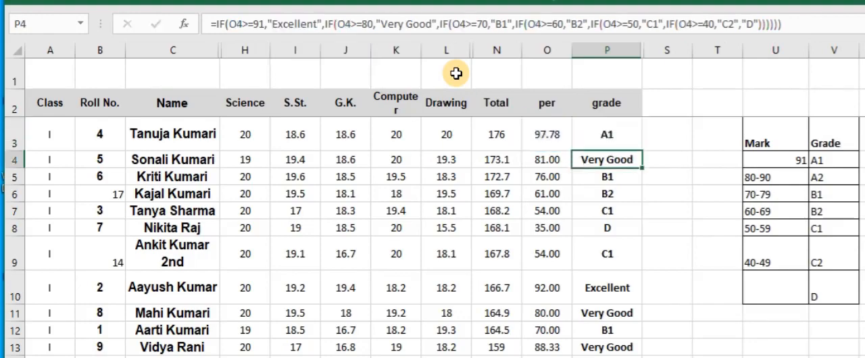
# Change the "Very Good" result in P3's formula back to "A2" and fill the formula down the grade column
pyautogui.click(611, 133)
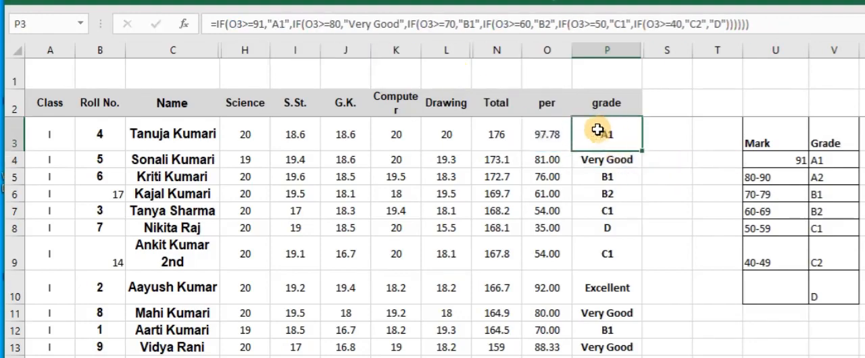
pyautogui.click(354, 25)
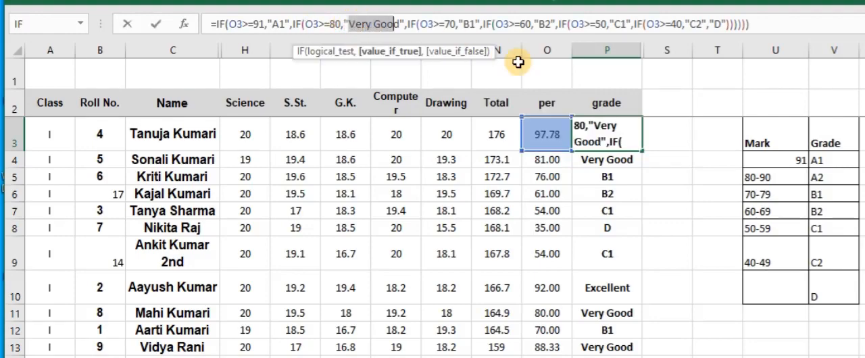
pyautogui.write('A2')
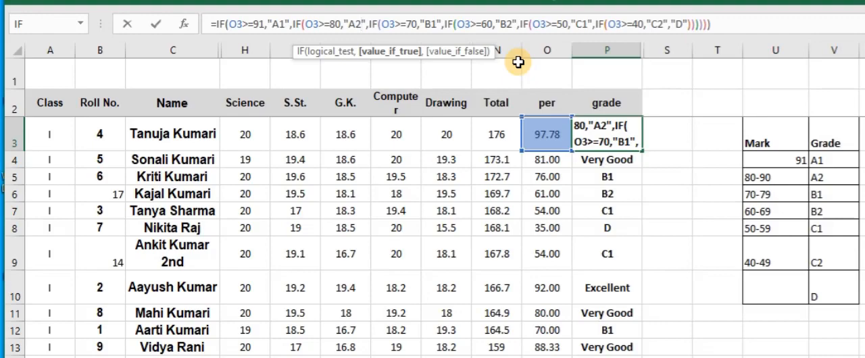
pyautogui.press('Return')
pyautogui.click(608, 138)
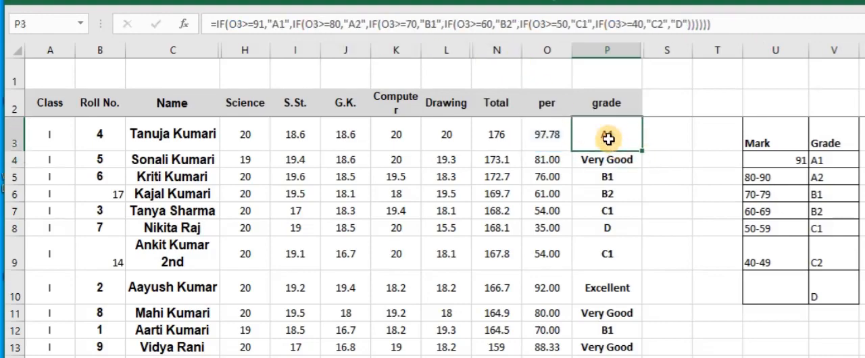
pyautogui.doubleClick(644, 153)
pyautogui.click(620, 143)
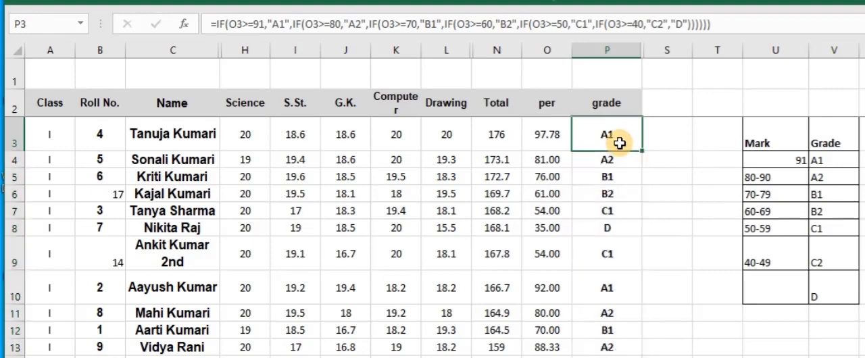